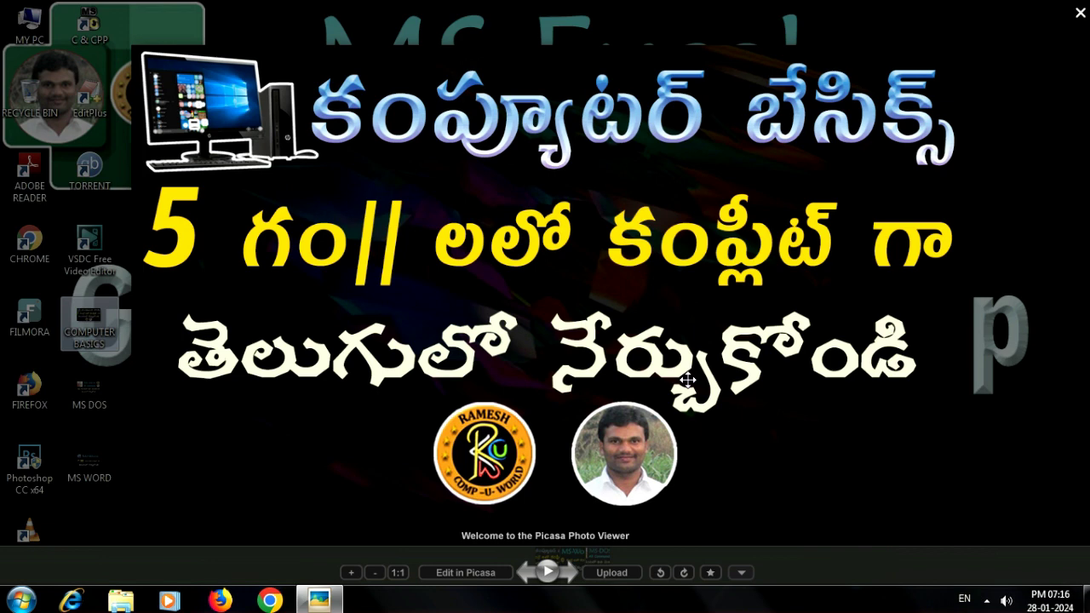
View the MS-Word course image and close the photo viewer
key("Right")
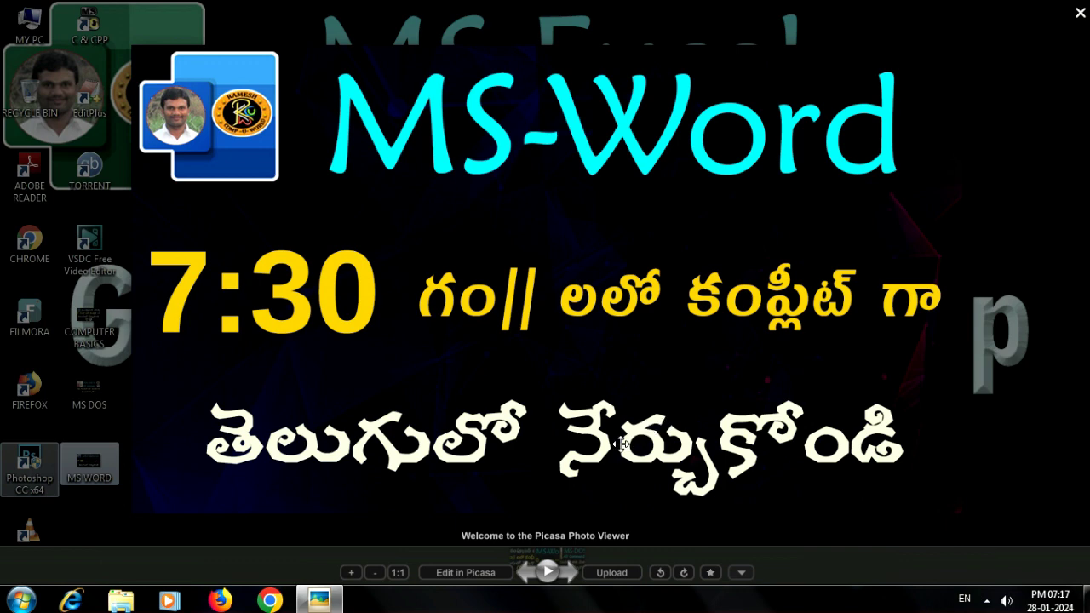
left_click(1083, 12)
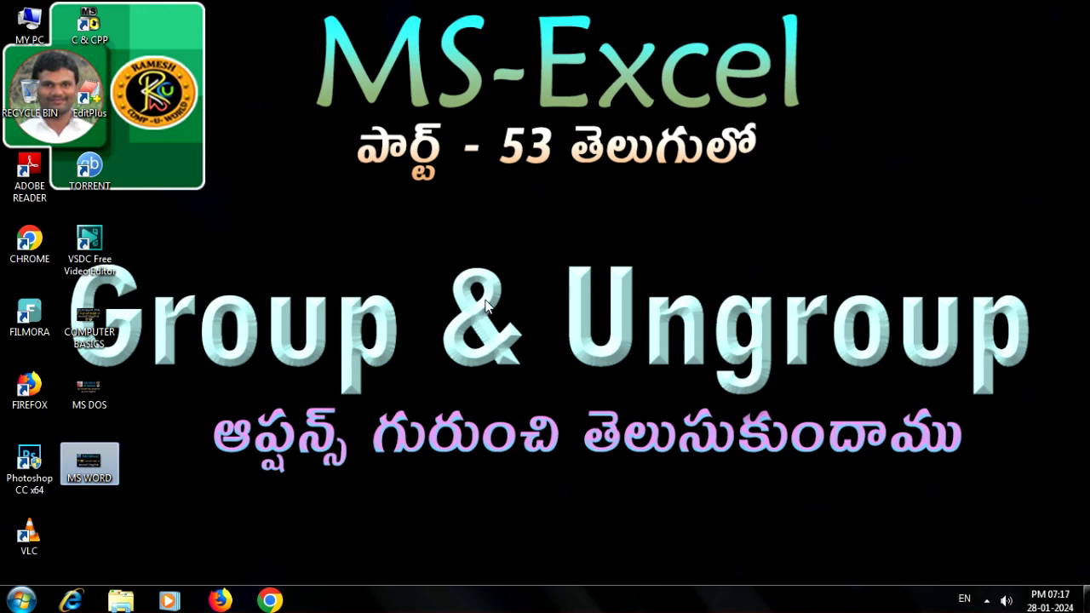
Launch Excel with the Run command EXCEL, dismiss the activation notice and create a blank workbook
key("super+r")
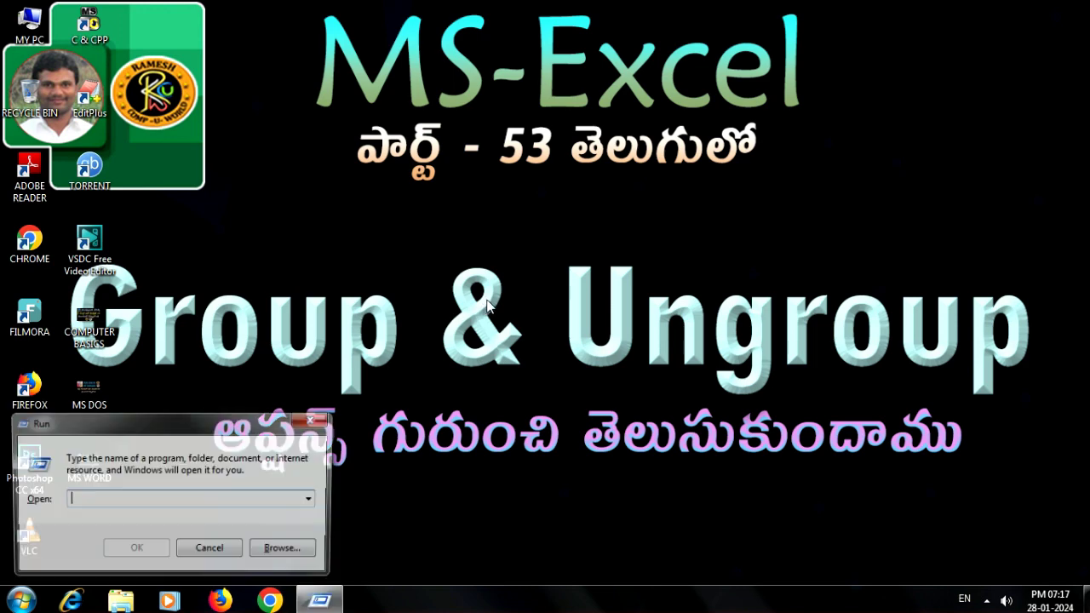
type("EXCEL")
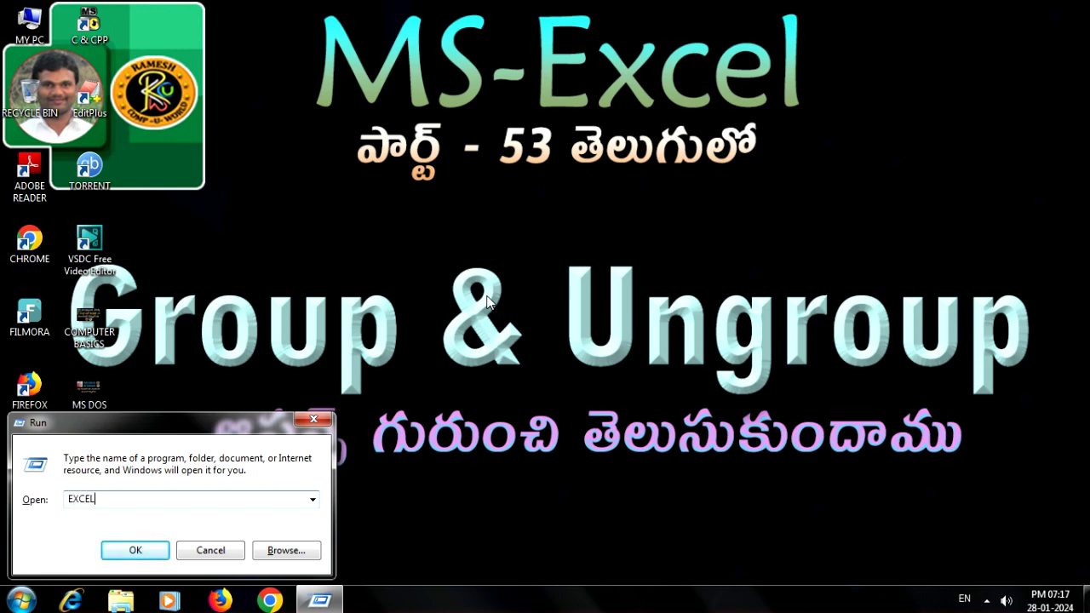
key("Return")
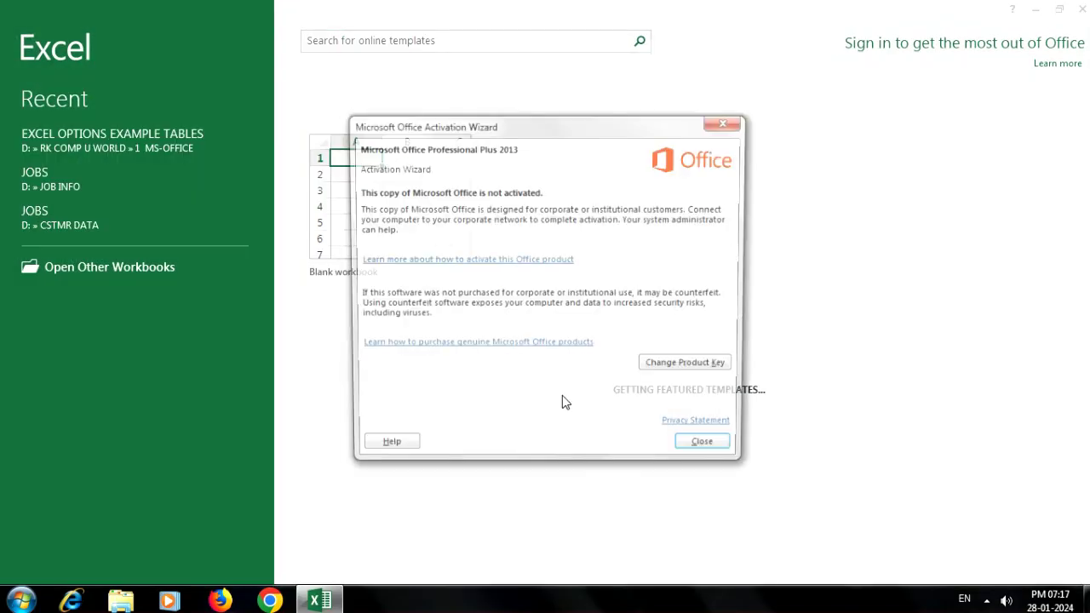
left_click(728, 121)
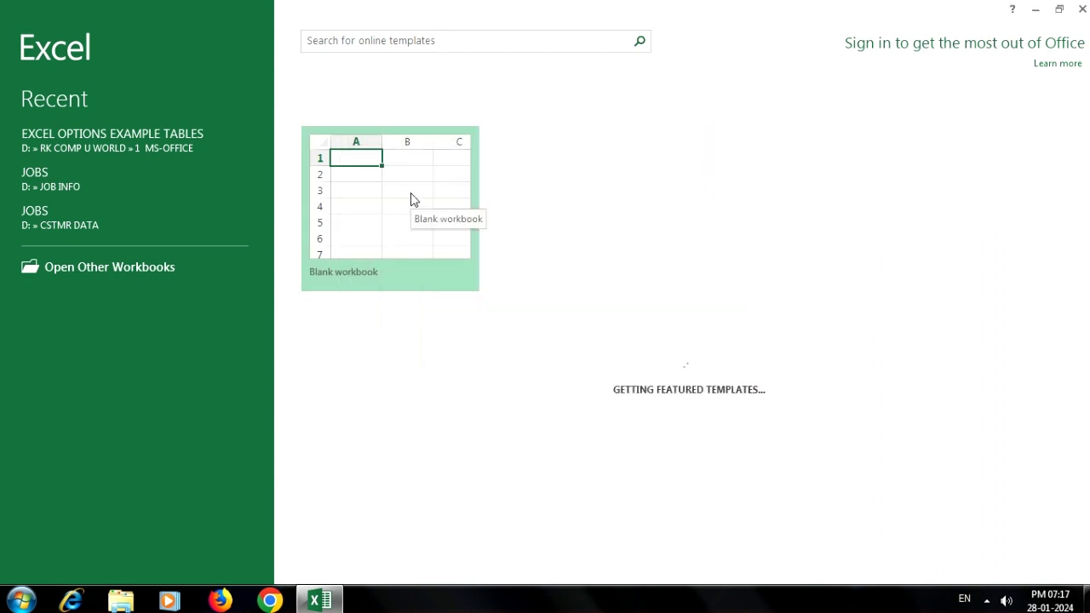
left_click(410, 199)
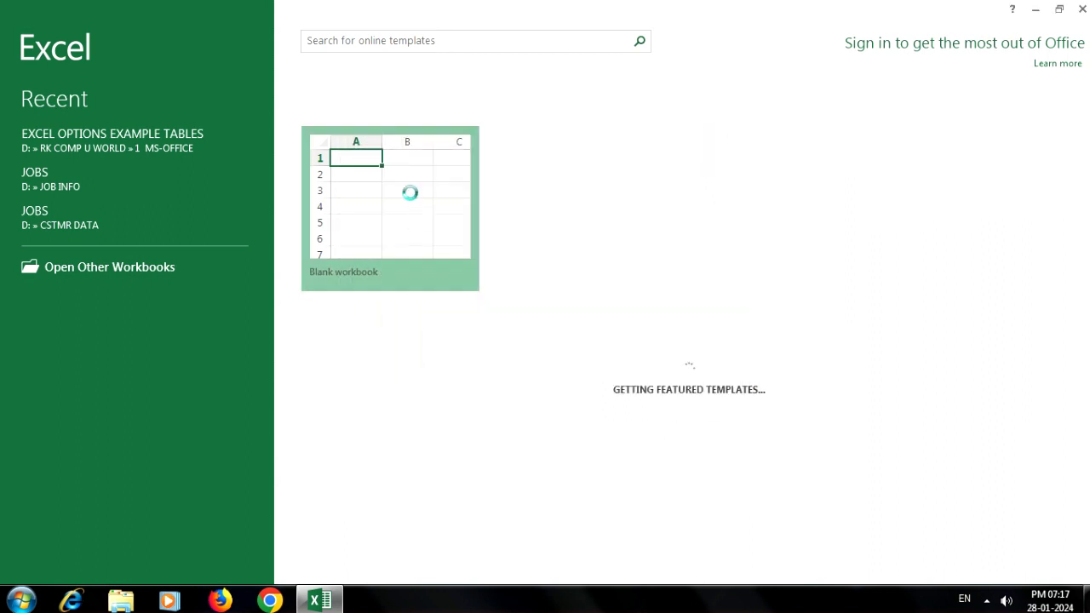
Enter the column headings SNO, SNAME and AGE in cells A1 to C1
left_click(379, 351)
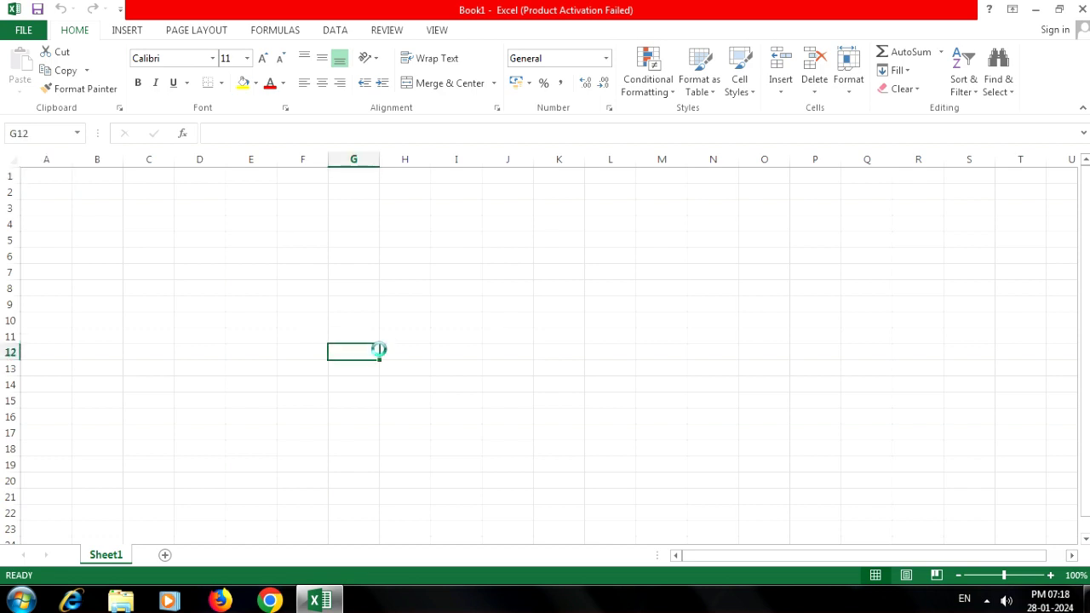
scroll(379, 351, "up", 15, "ctrl")
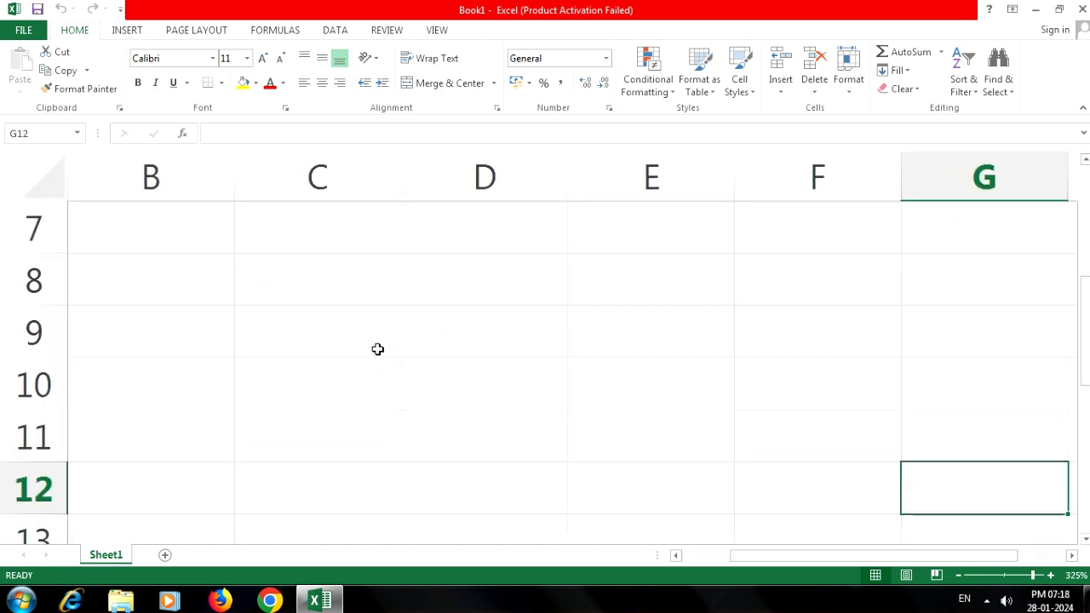
left_click(334, 31)
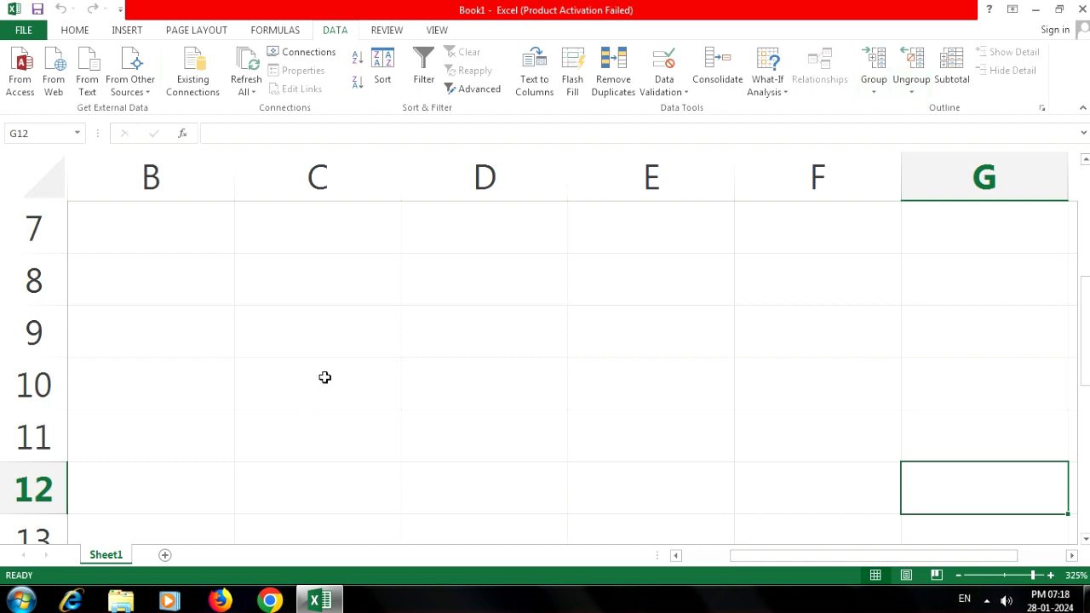
left_click(162, 236)
scroll(162, 236, "up", 2)
left_click(162, 236)
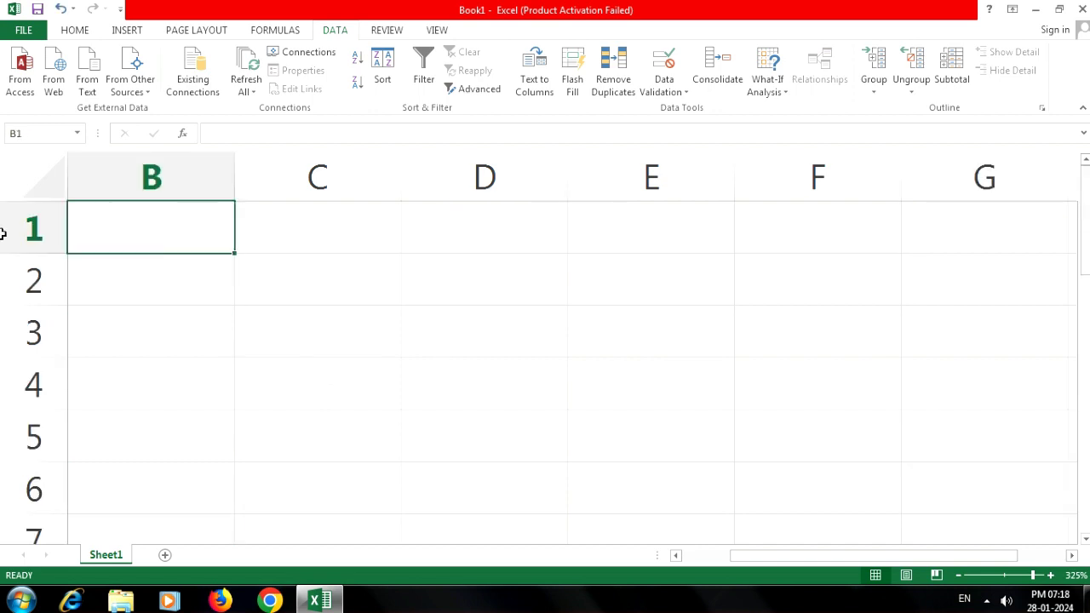
key("Left")
type("SNO")
key("Tab")
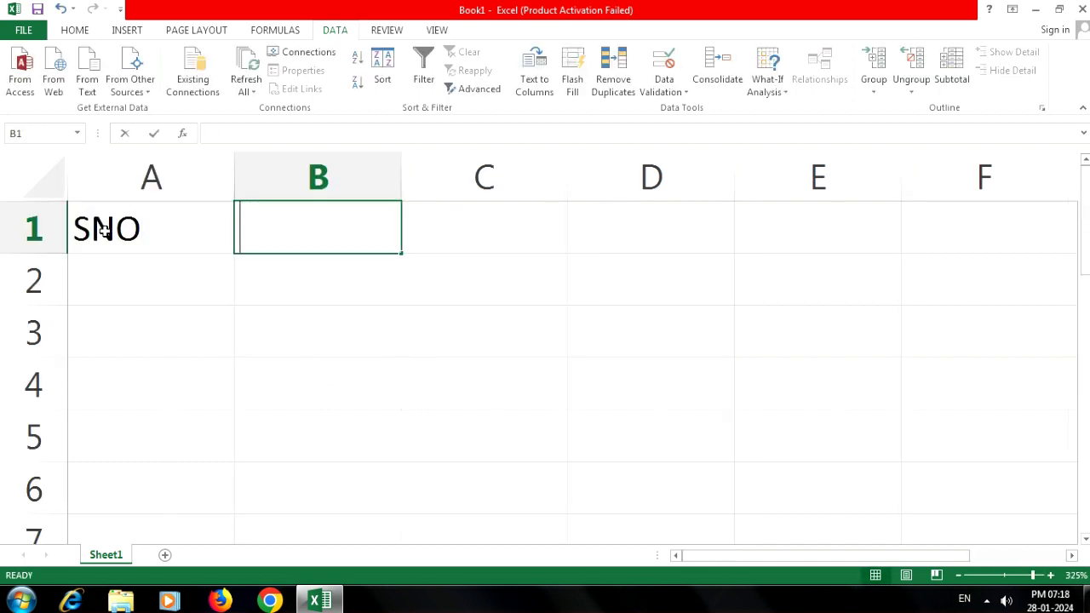
type("SNAME")
key("Tab")
type("AGE")
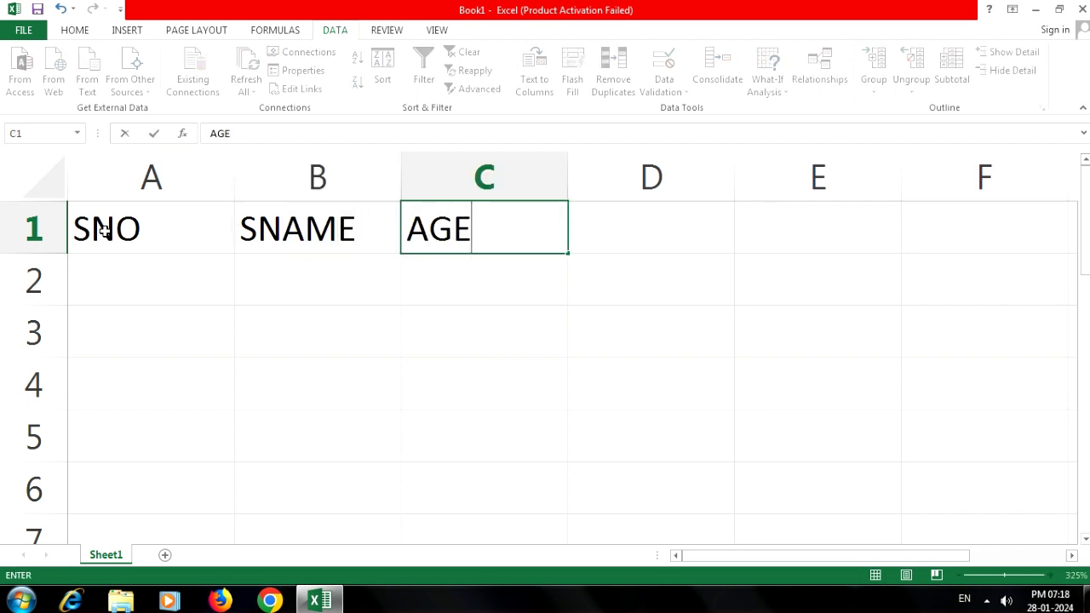
key("Return")
Fill the SNO column with the serial numbers 1 to 5 in cells A2 to A6
type("1")
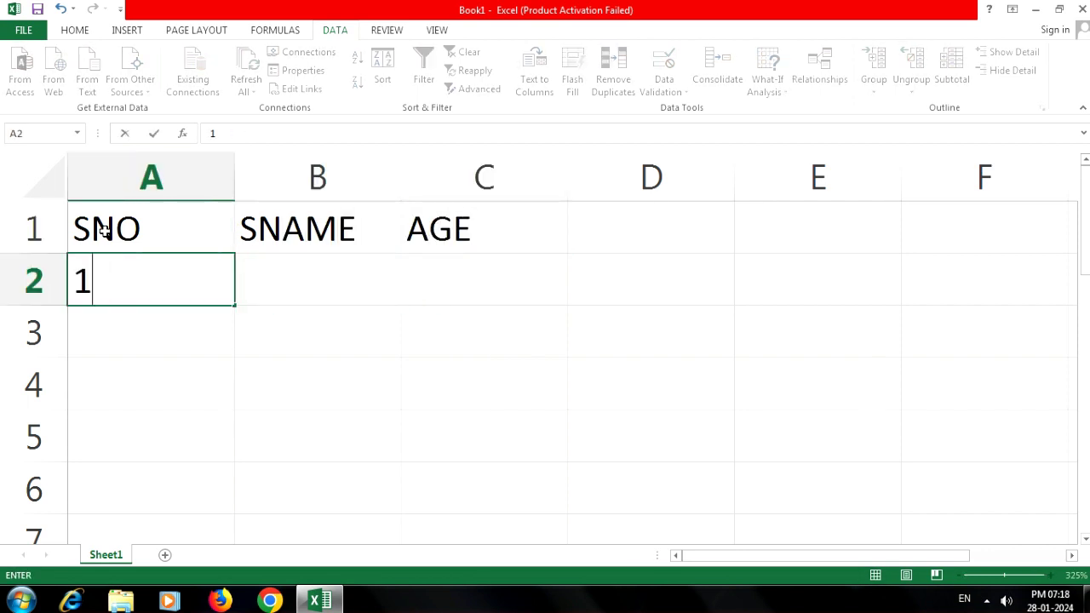
type(" 2 3 4 5")
key("Tab")
Enter the five students' names in capitals in the SNAME column, cells B2 to B6
key("Up")
key("Up")
key("Up")
key("Up")
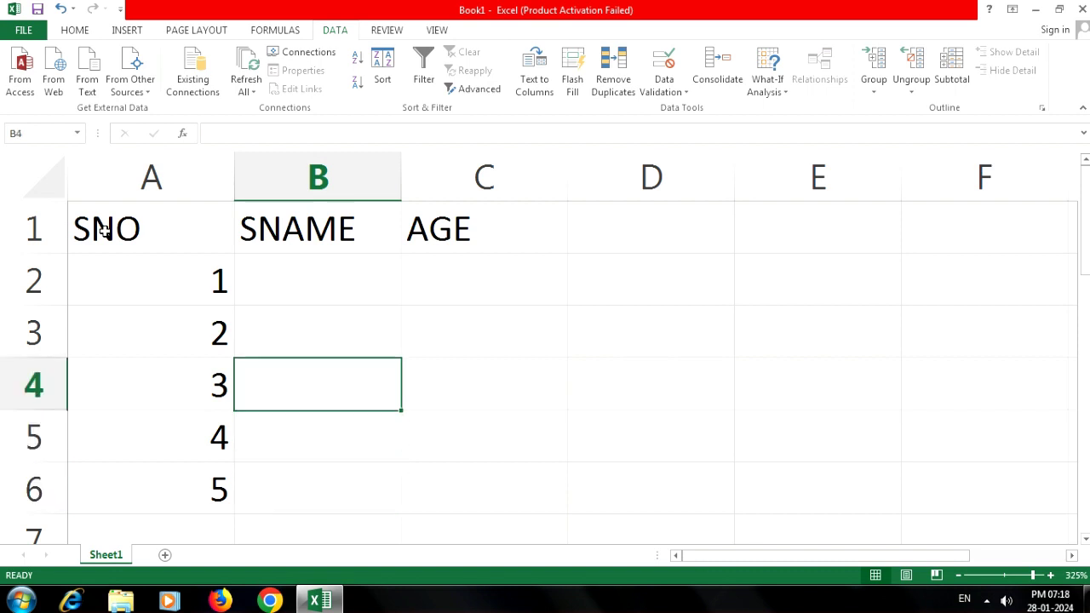
type("m")
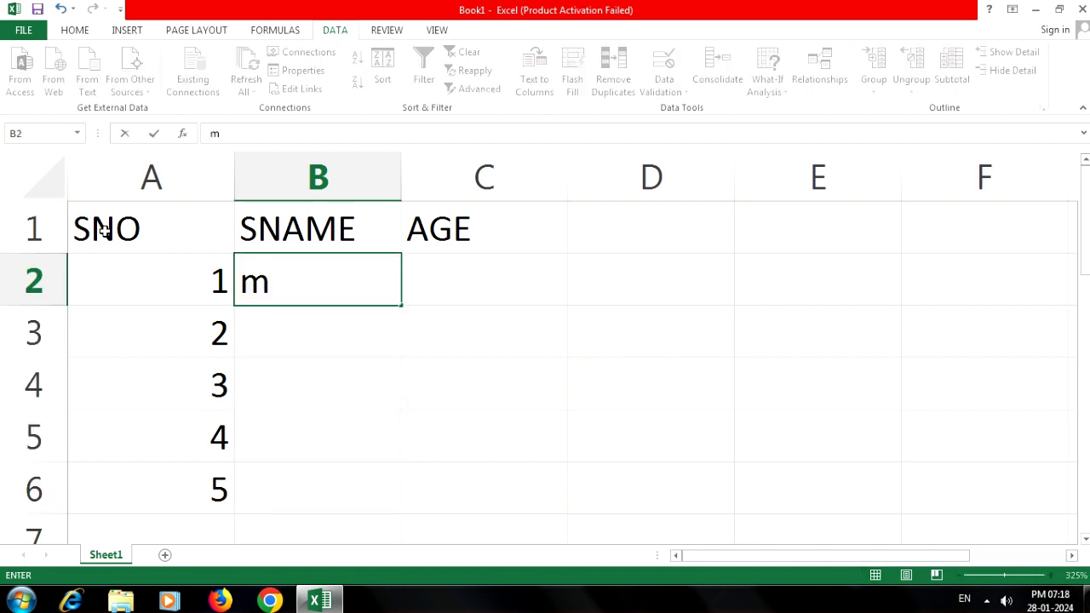
key("BackSpace")
type("MINNI")
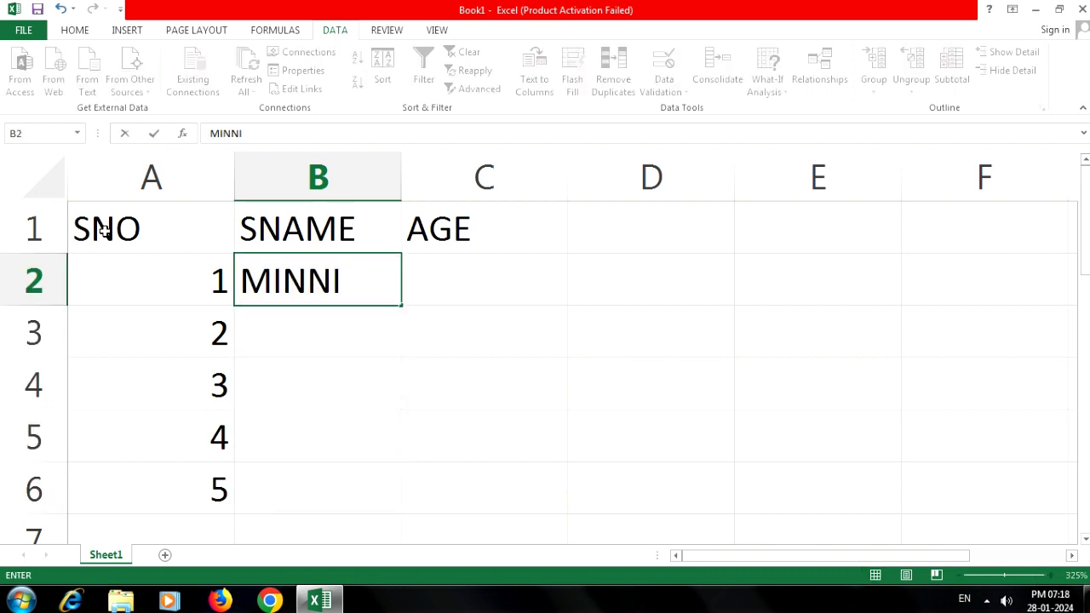
key("Return")
type("NINA")
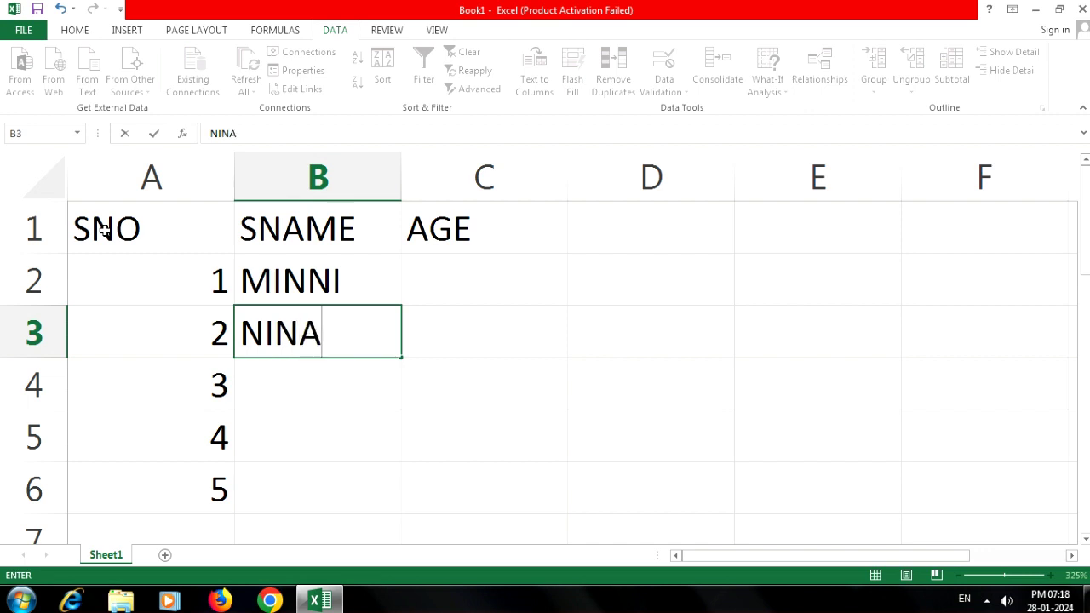
key("Return")
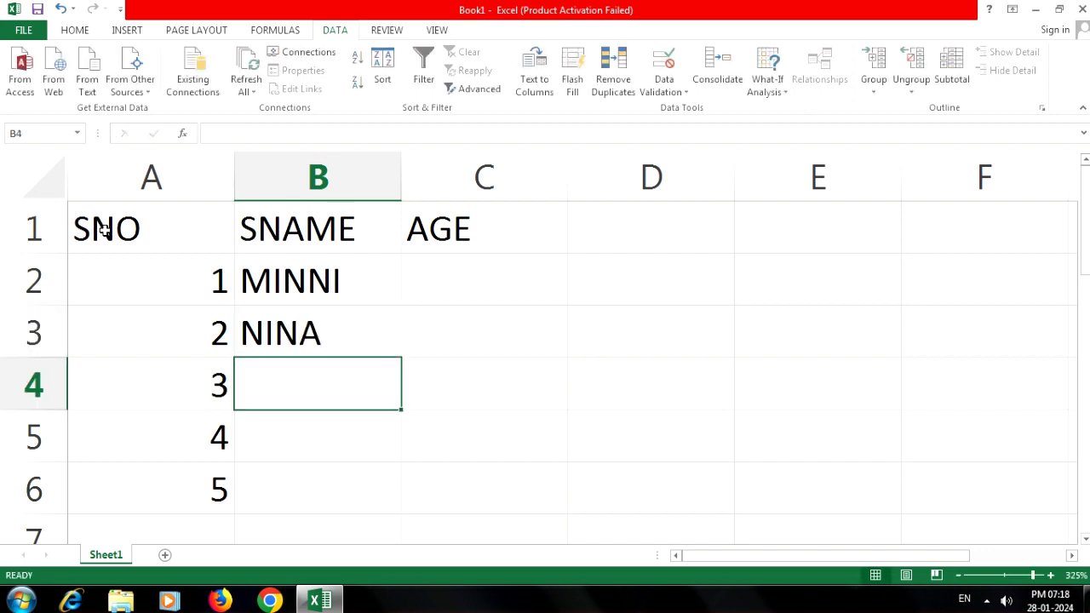
type("ANU")
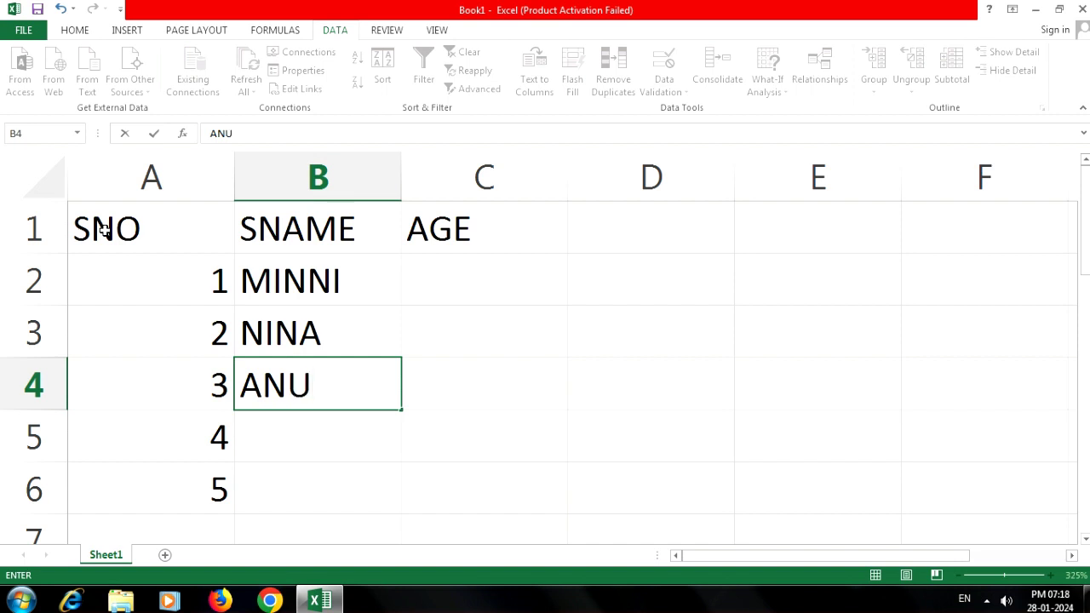
key("Return")
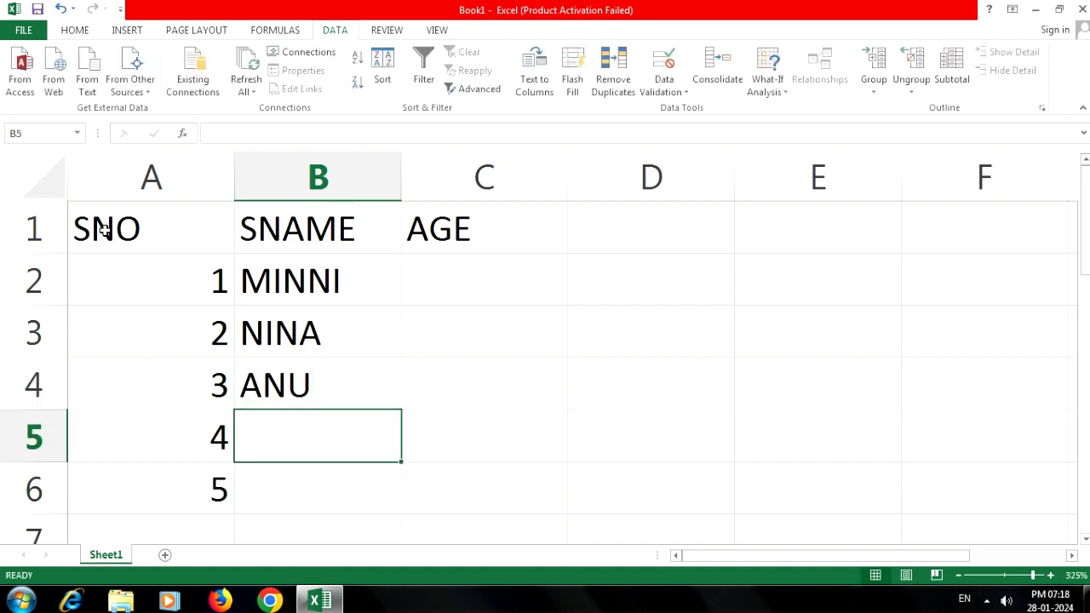
type("SAHASRI")
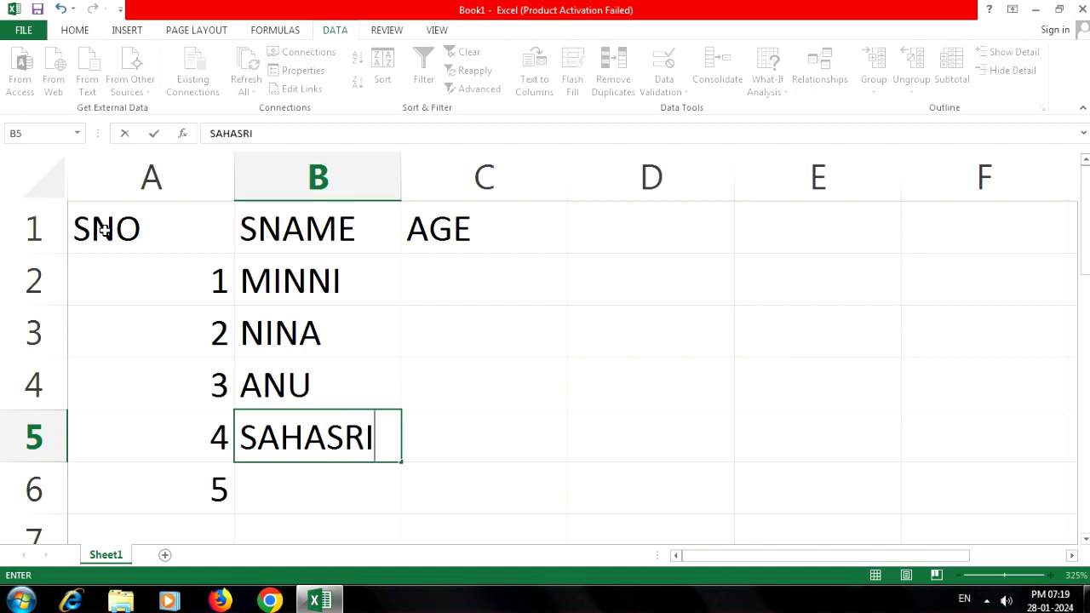
key("BackSpace")
type("A")
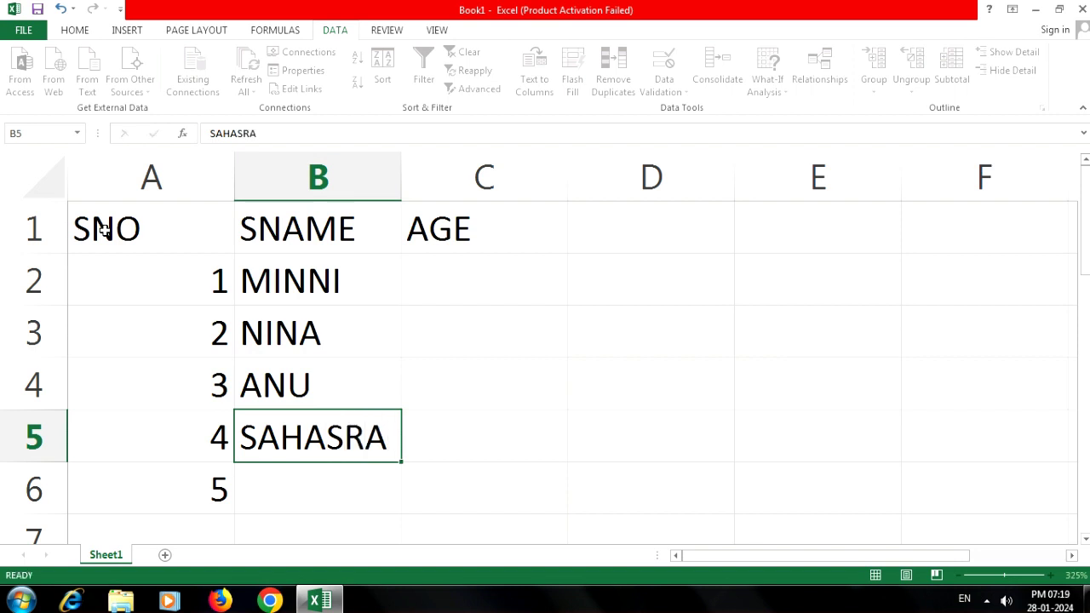
key("Return")
type("PRINCY")
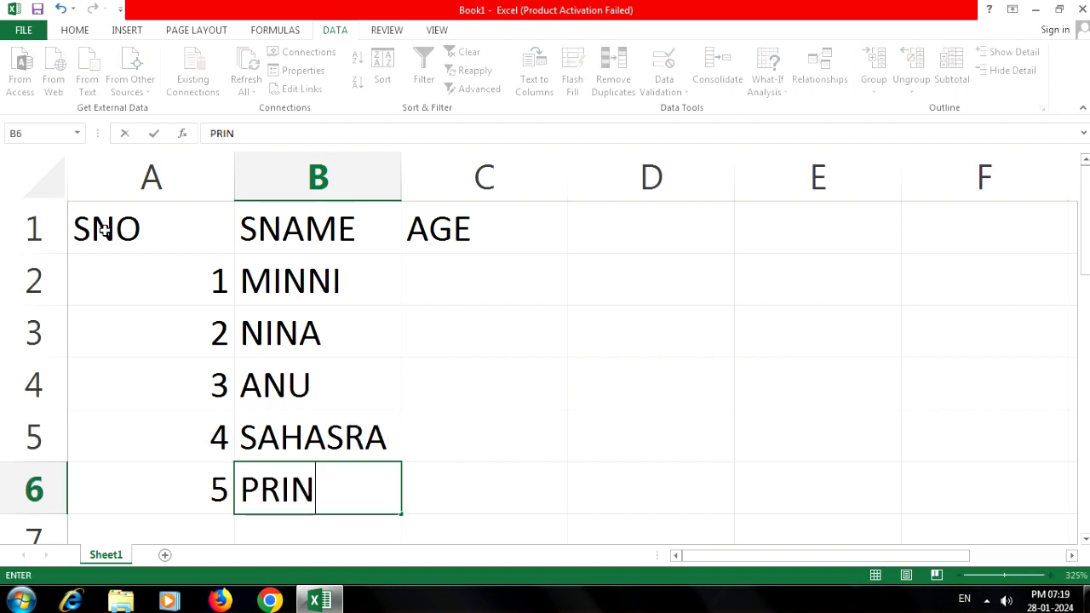
key("Tab")
Enter the ages 12, 3, 3, 7 and 12 in the AGE column, cells C2 to C6
key("Up")
key("Up")
key("Up")
key("Up")
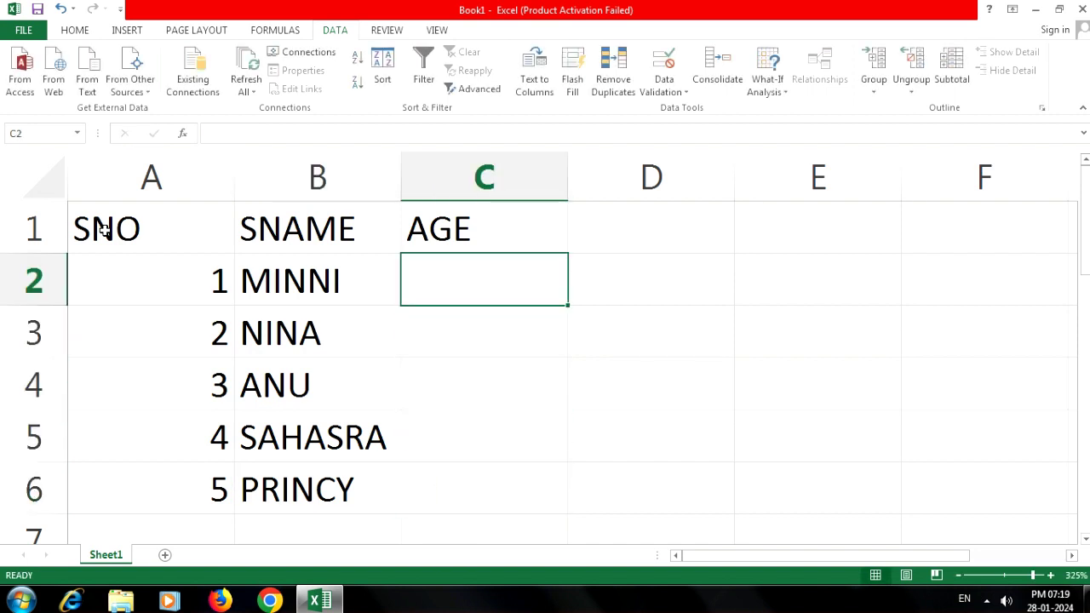
type("12")
key("Return")
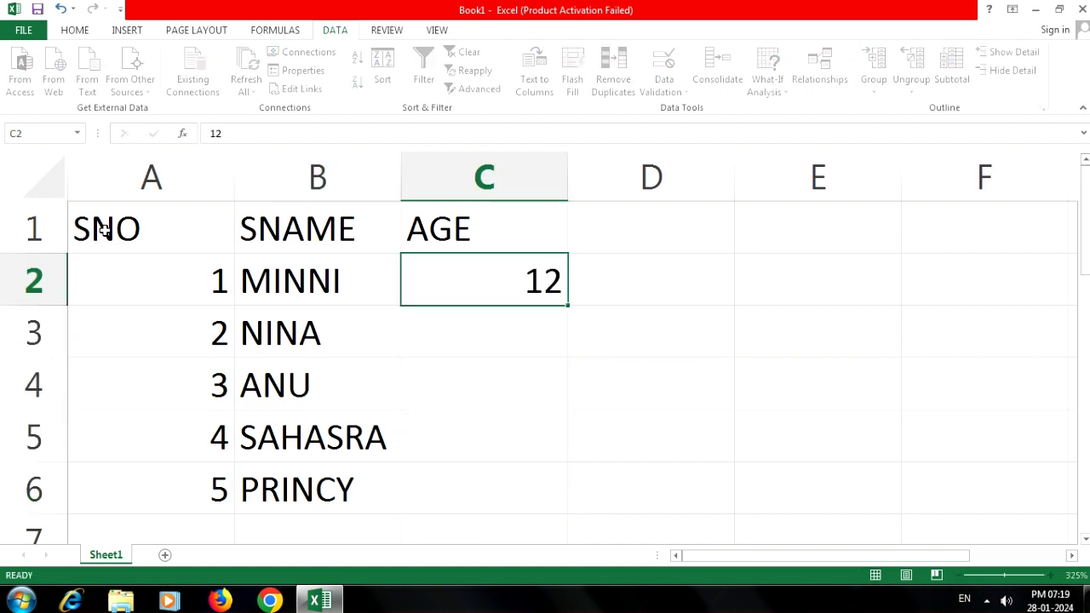
type("3")
key("Return")
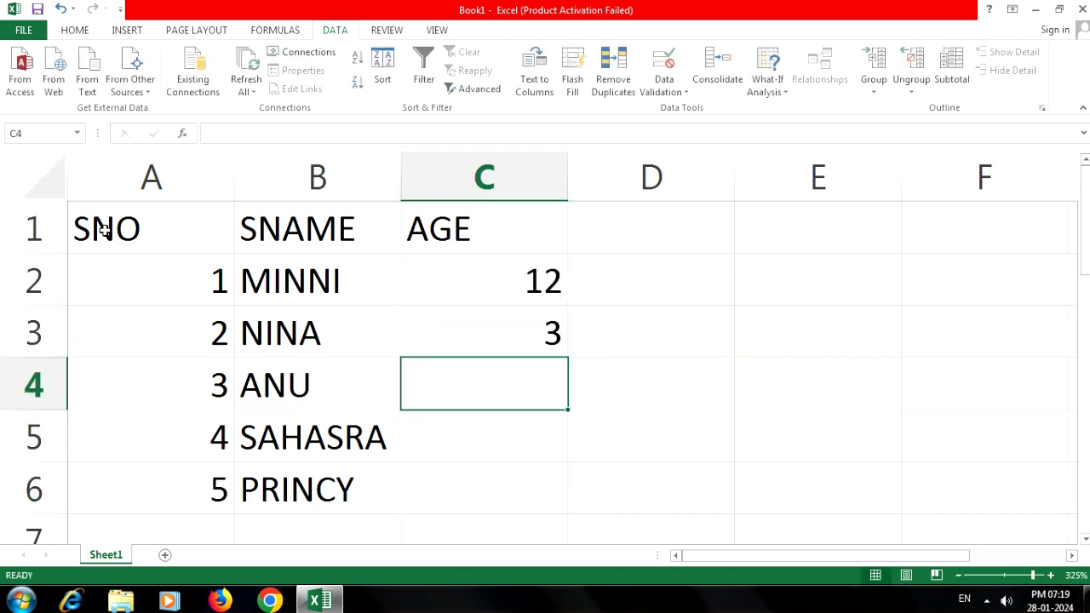
type("3")
key("Return")
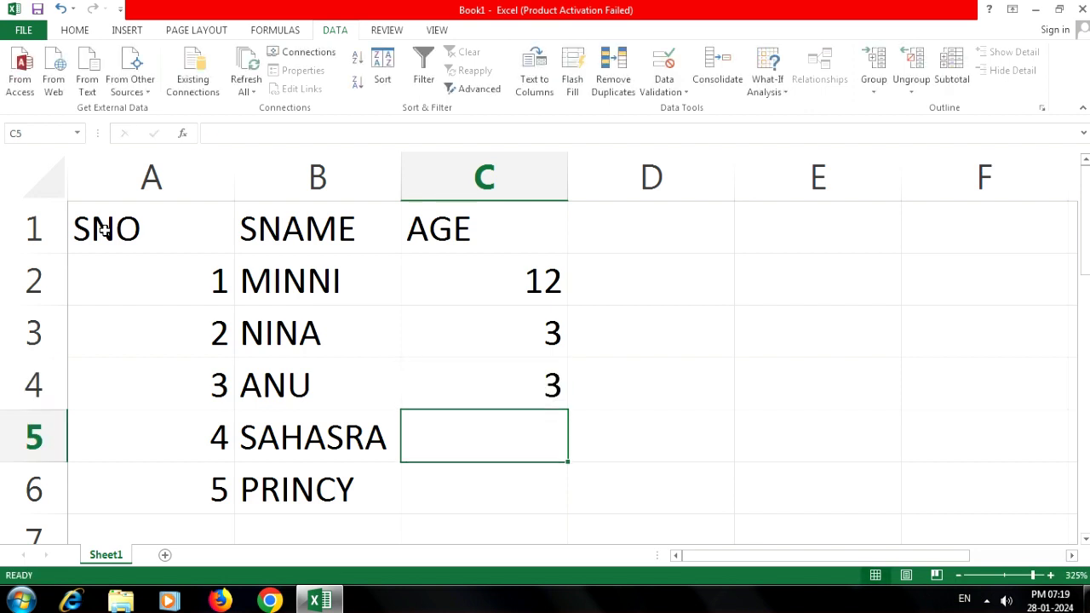
type("7")
key("Return")
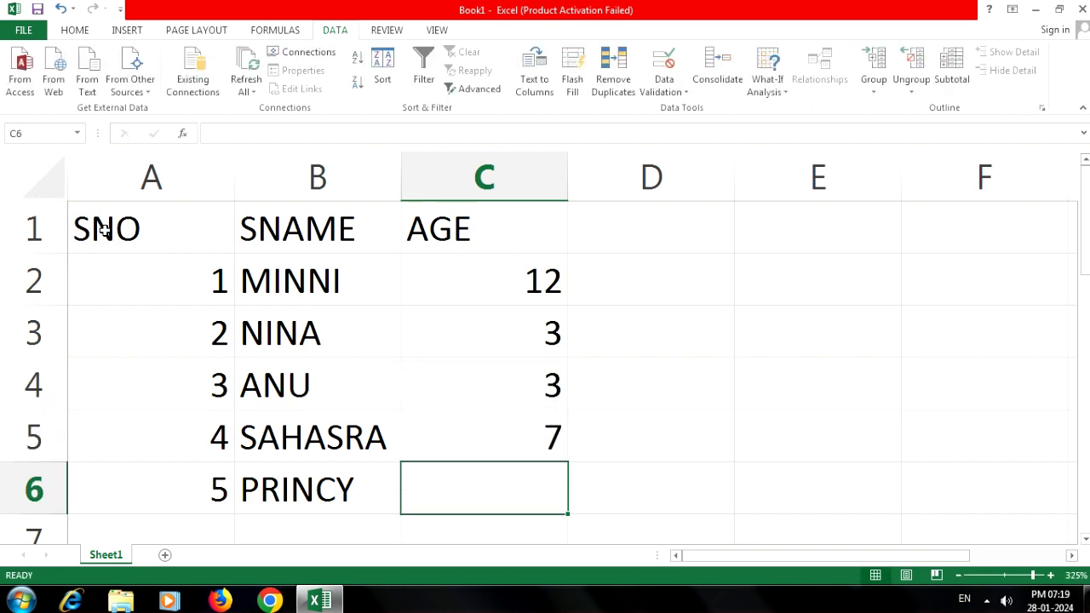
type("12")
key("Return")
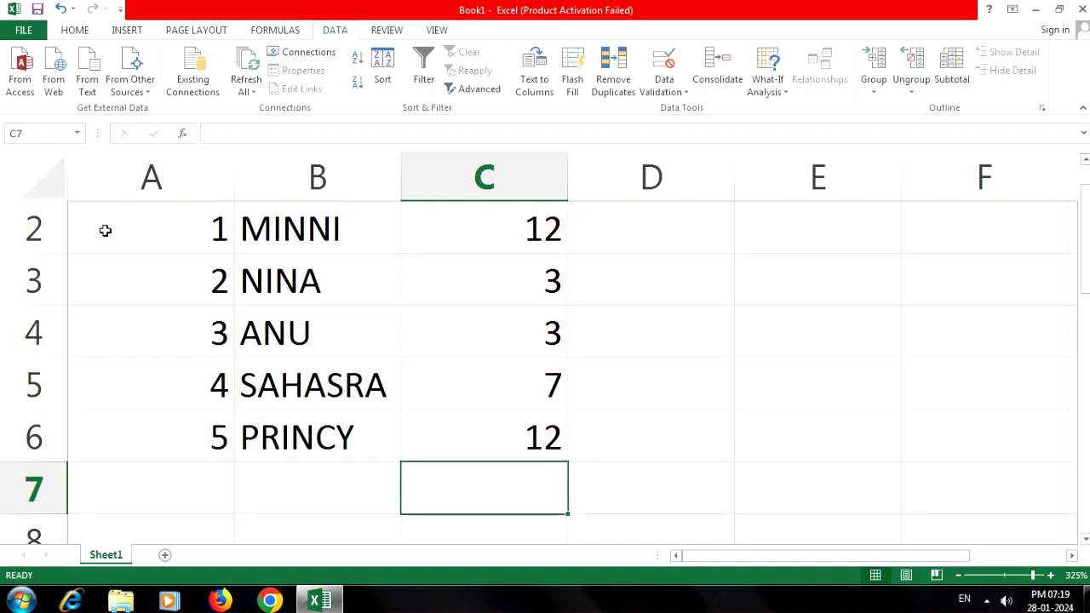
Select the whole student table, cells A1 to C6, and group it by rows
scroll(104, 230, "up", 1)
left_click(185, 372)
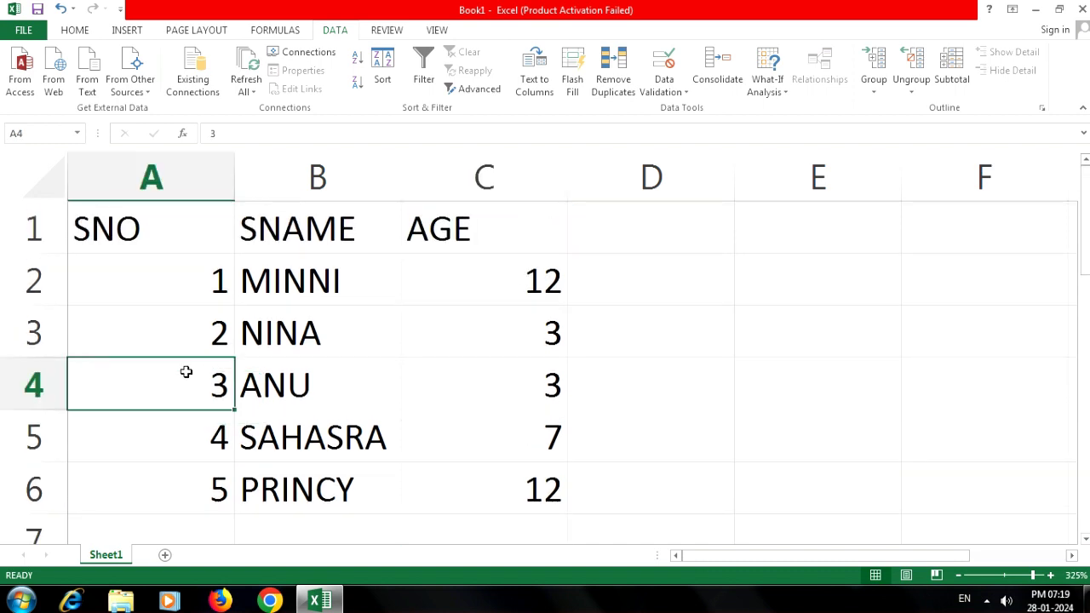
left_click(167, 244)
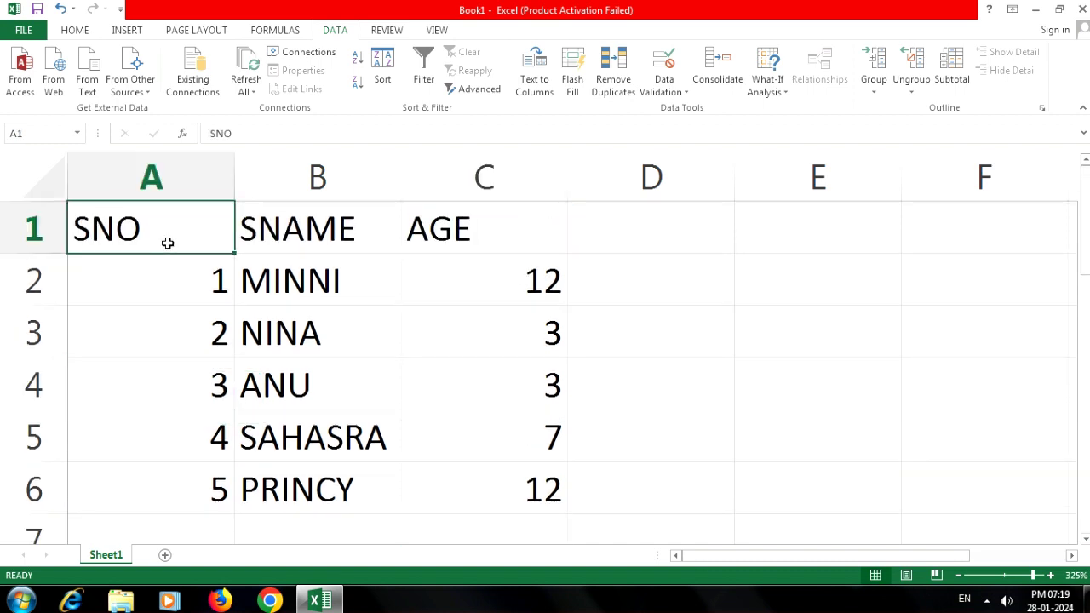
left_click_drag(163, 227, 455, 486)
left_click_drag(214, 236, 455, 486)
left_click_drag(162, 226, 454, 487)
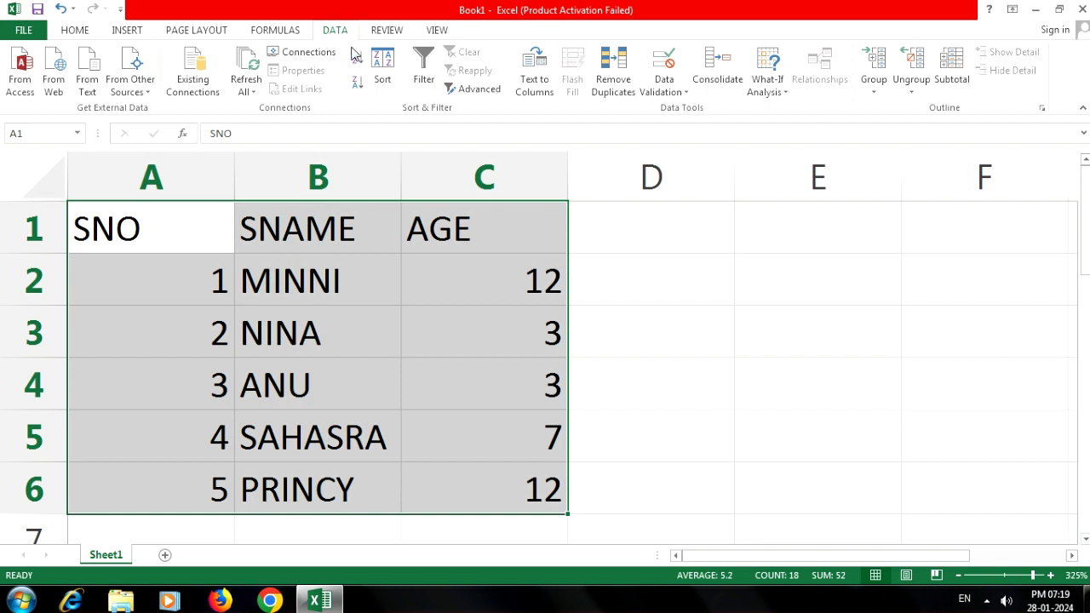
left_click(873, 92)
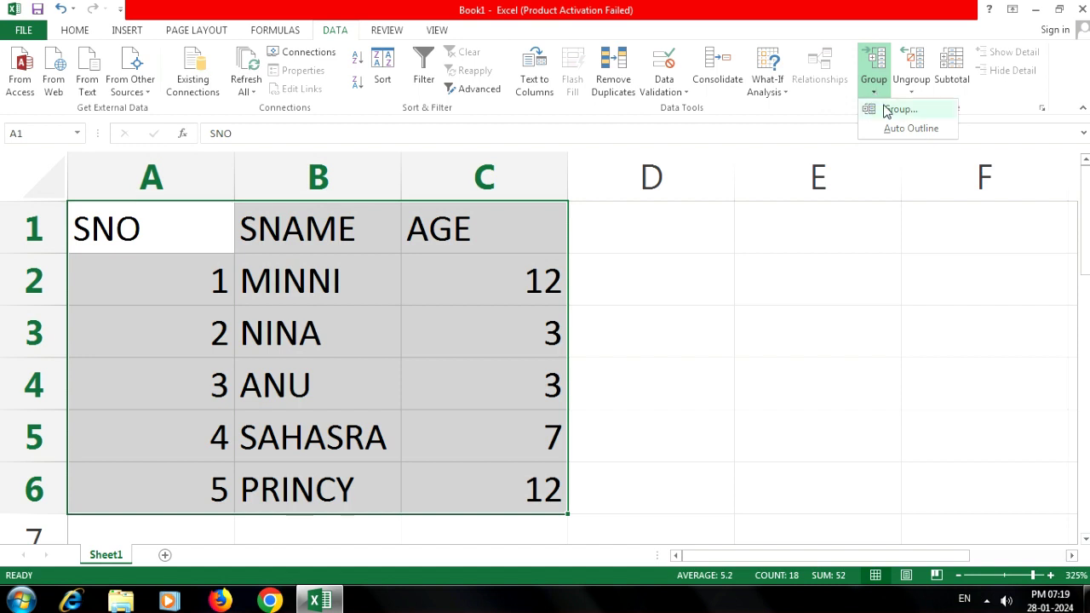
left_click(886, 111)
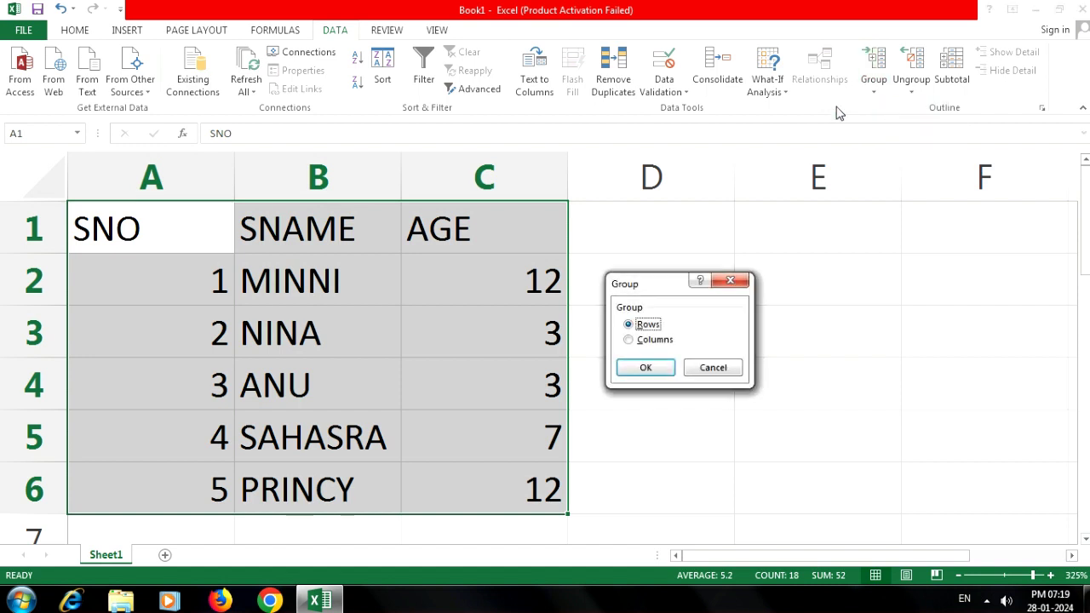
left_click(645, 368)
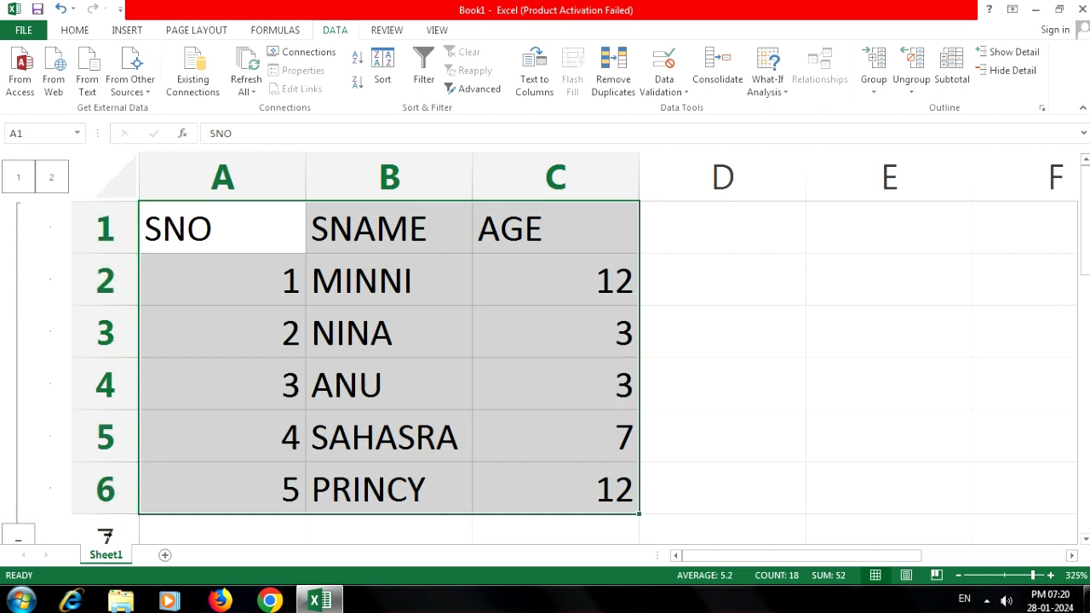
Collapse and re-expand the row group covering rows 1 to 6 twice
scroll(136, 416, "down", 3)
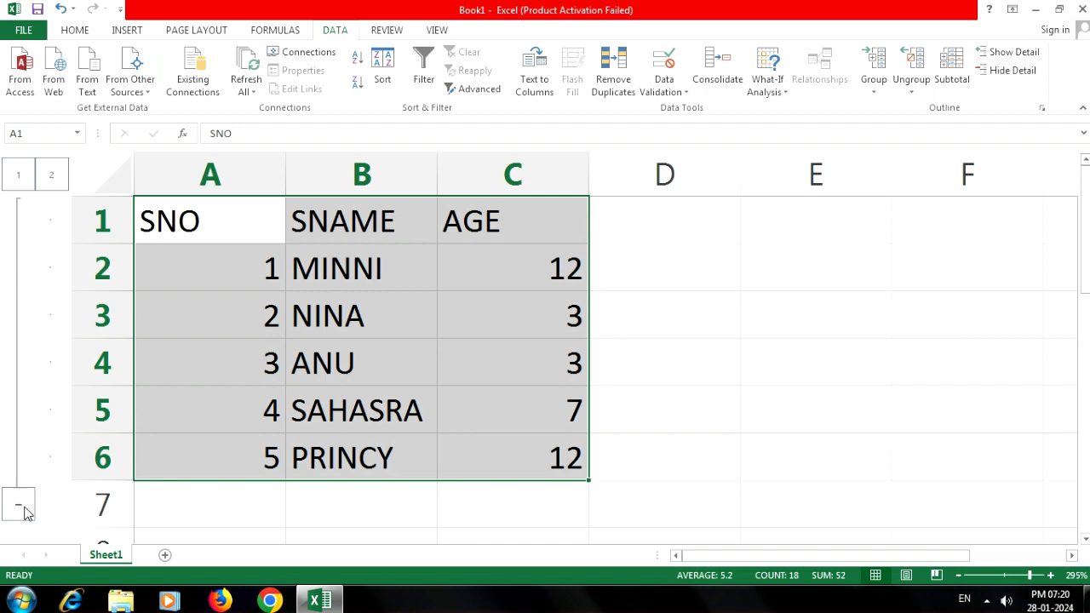
left_click(19, 506)
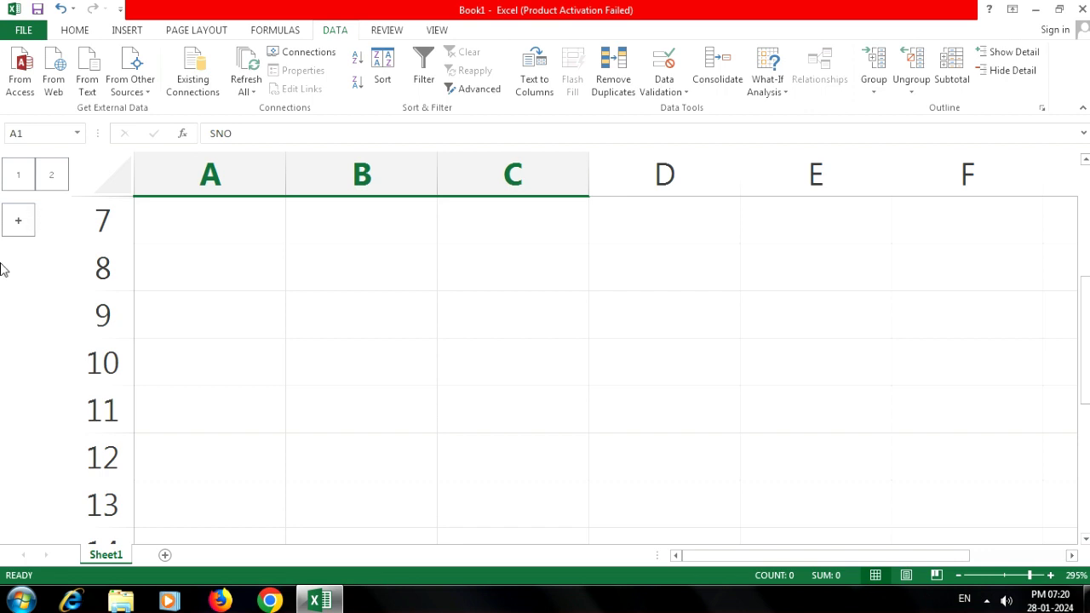
left_click(24, 223)
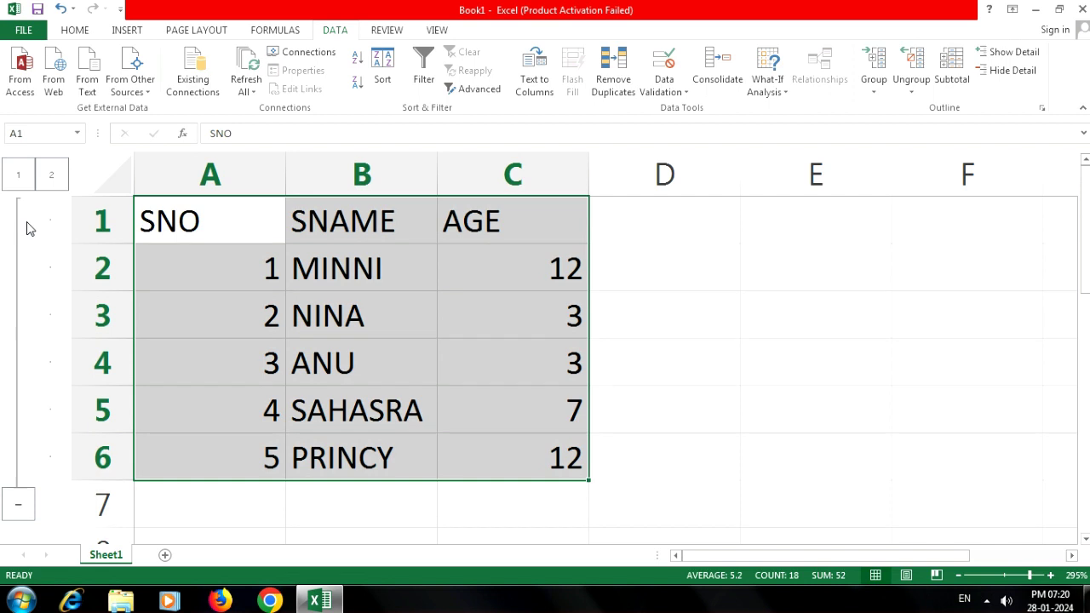
left_click(19, 505)
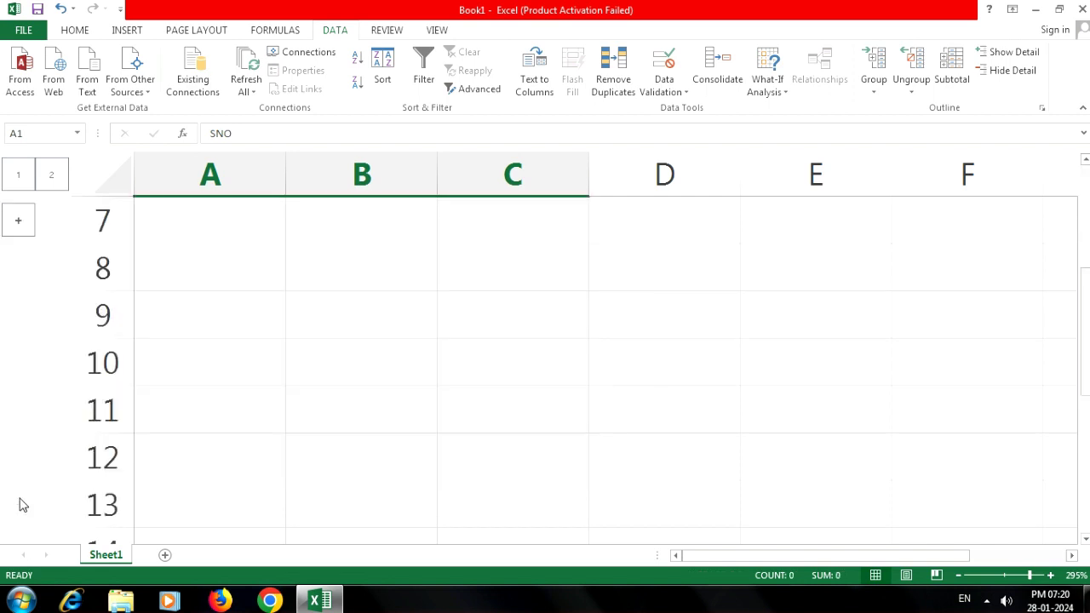
left_click(20, 224)
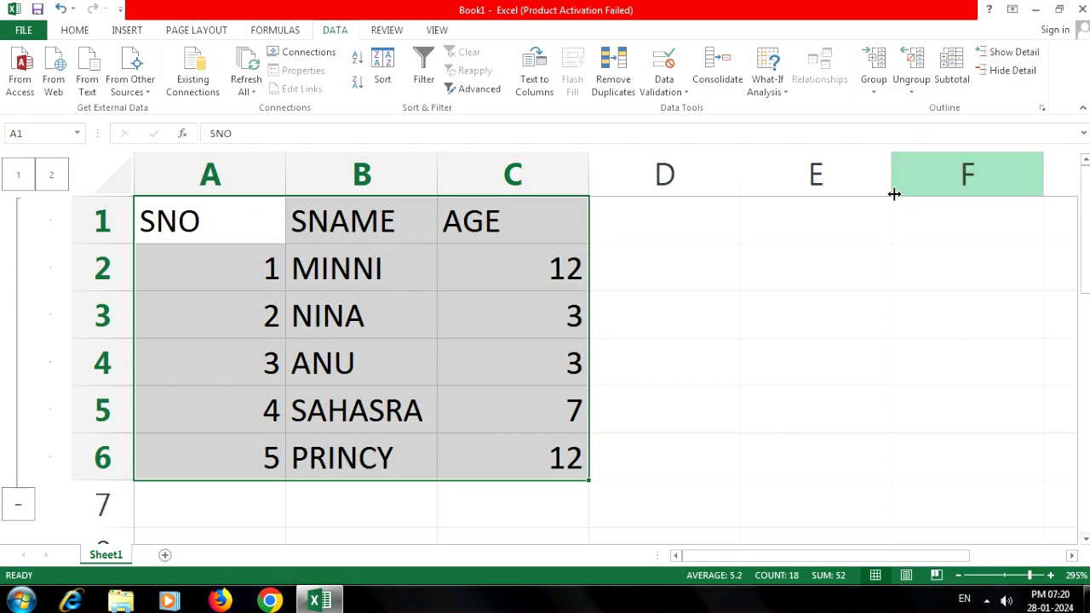
Ungroup rows 1 to 6 of the student table
left_click(912, 92)
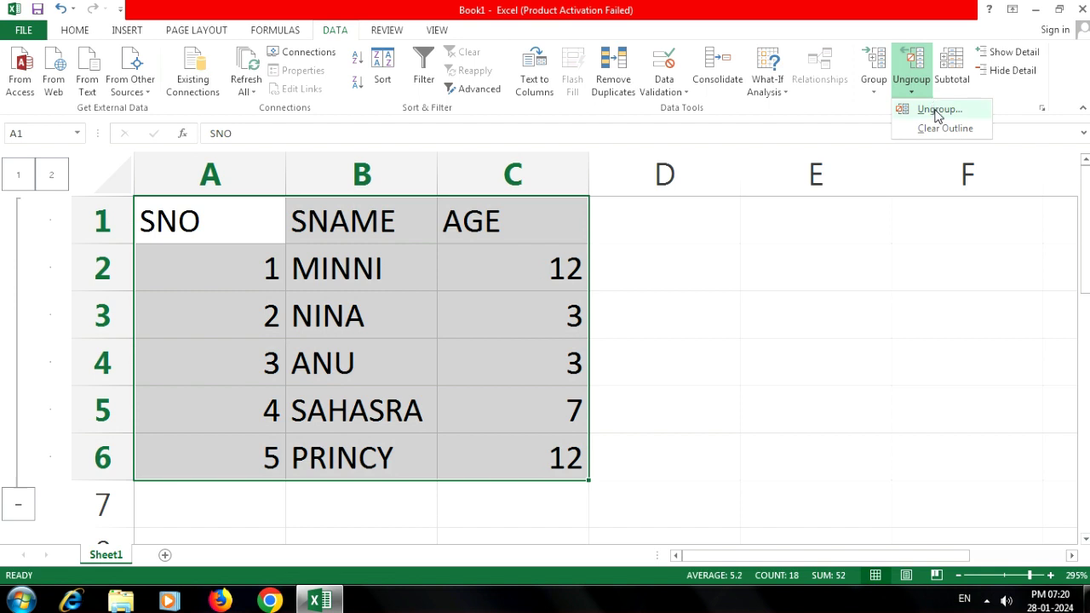
left_click(935, 110)
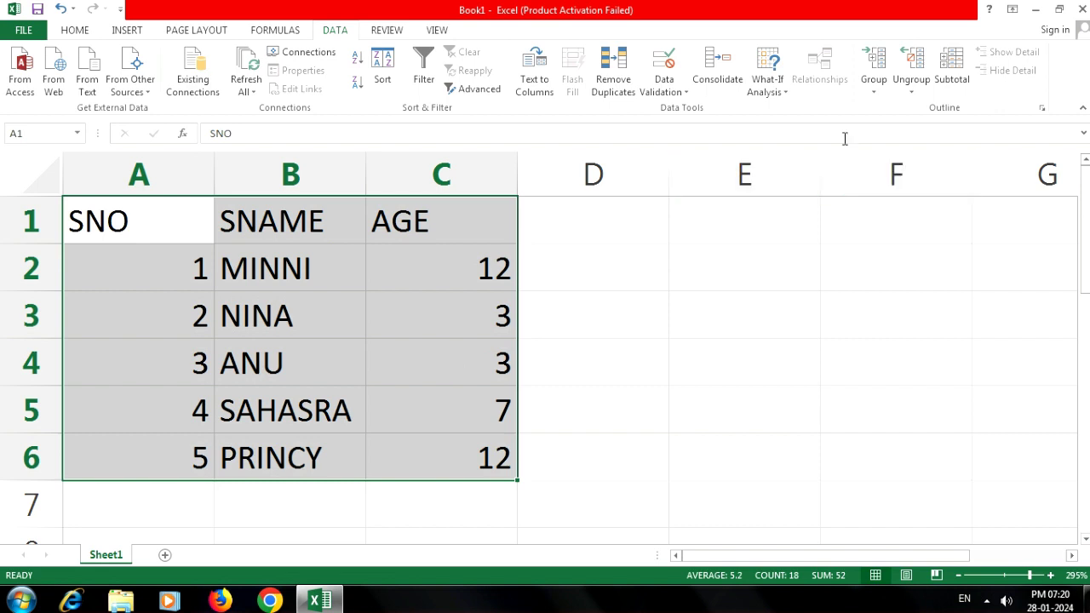
Group the selected student table by columns, and collapse and re-expand the group of columns A to C
left_click(872, 96)
left_click(894, 109)
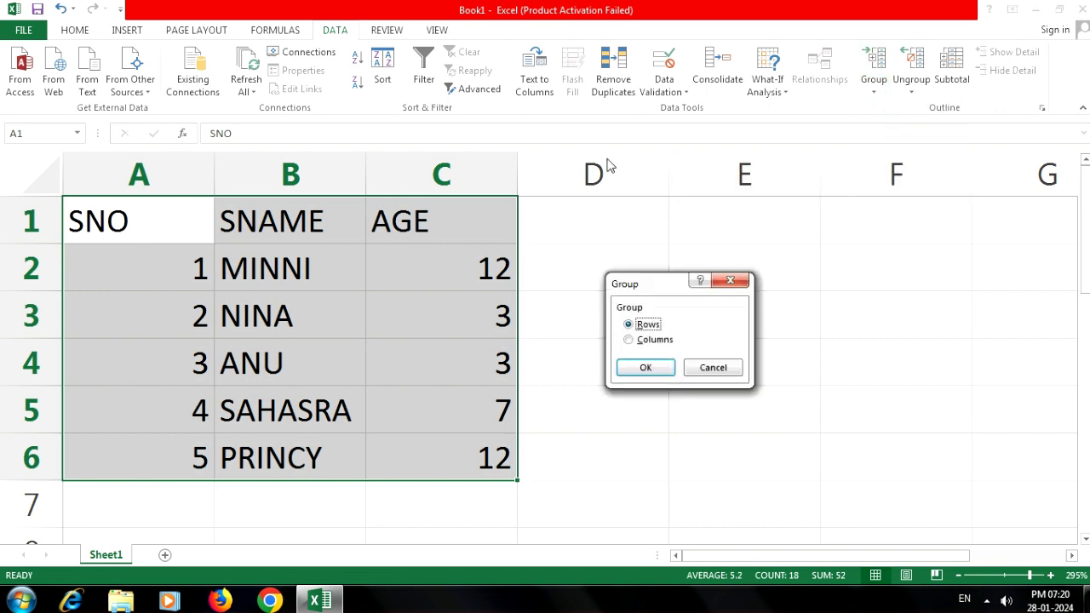
left_click(656, 344)
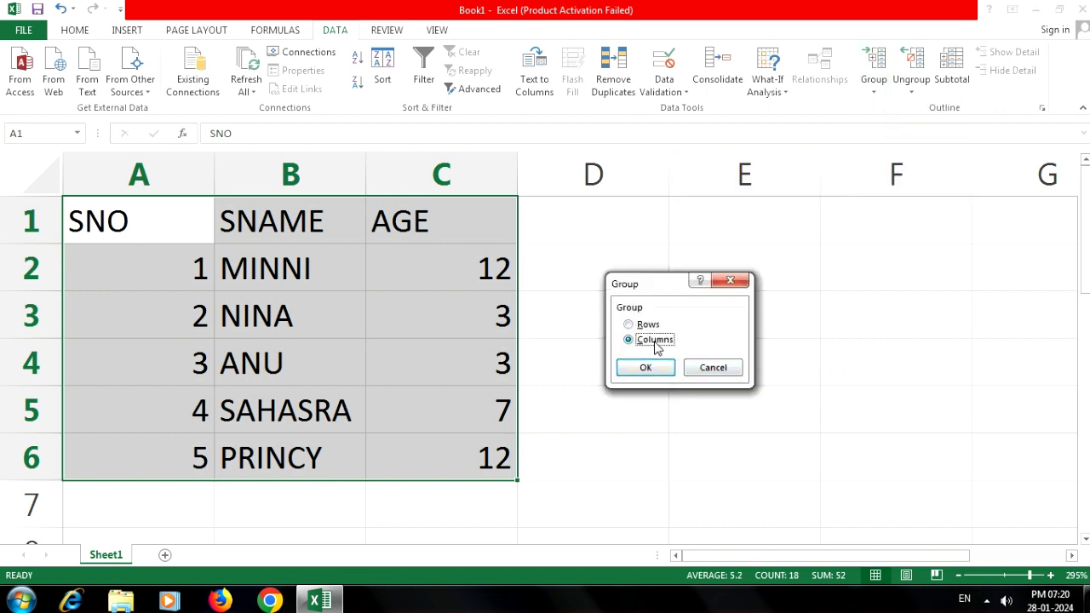
left_click(646, 367)
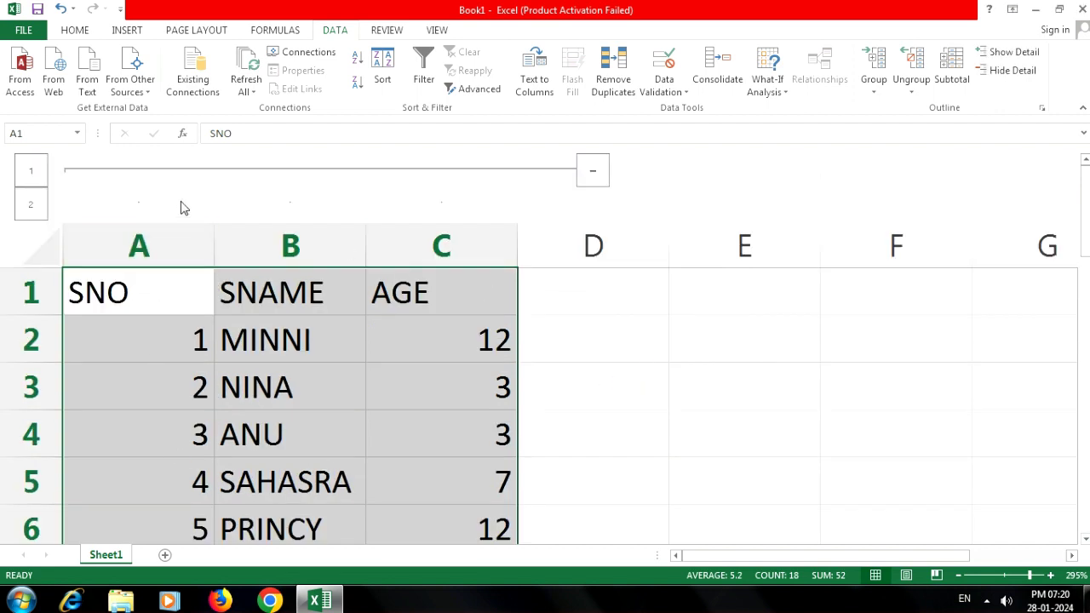
left_click(604, 179)
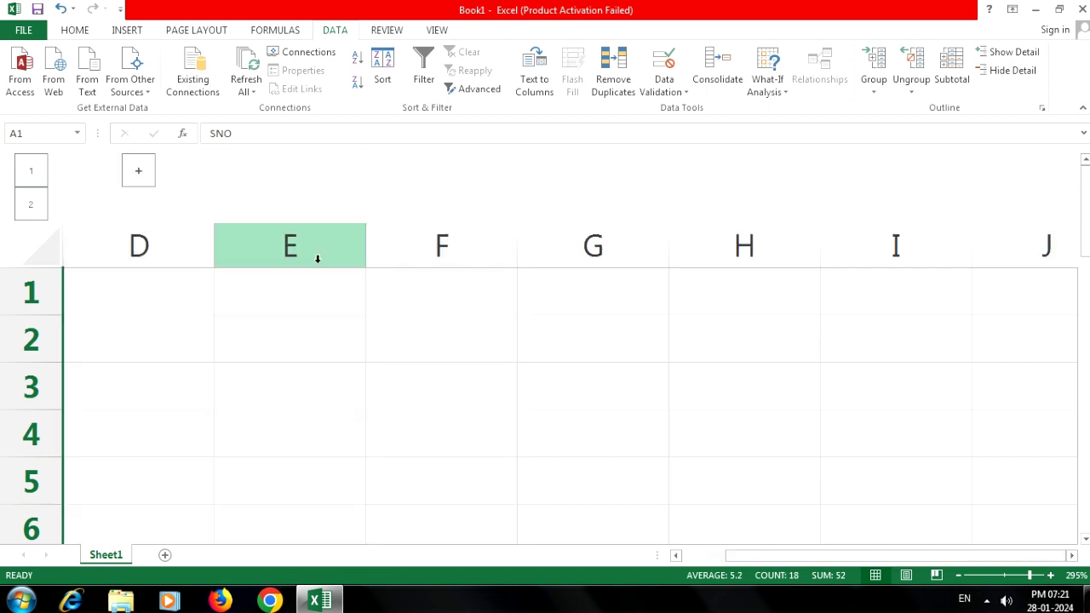
left_click(141, 172)
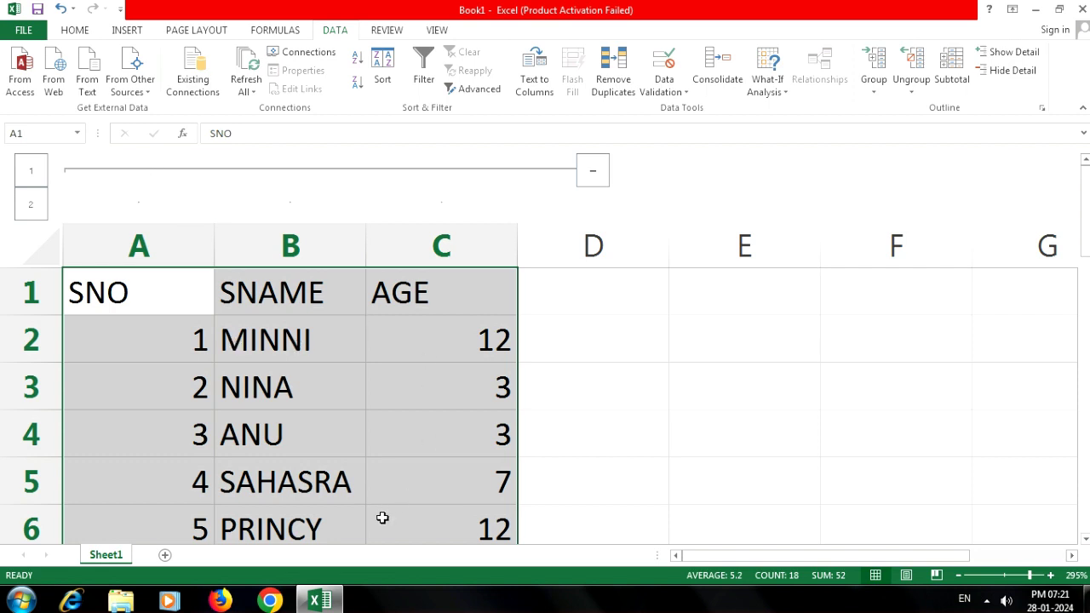
Ungroup columns A to C of the student table and deselect the table by selecting cell B4
left_click(912, 81)
left_click(920, 108)
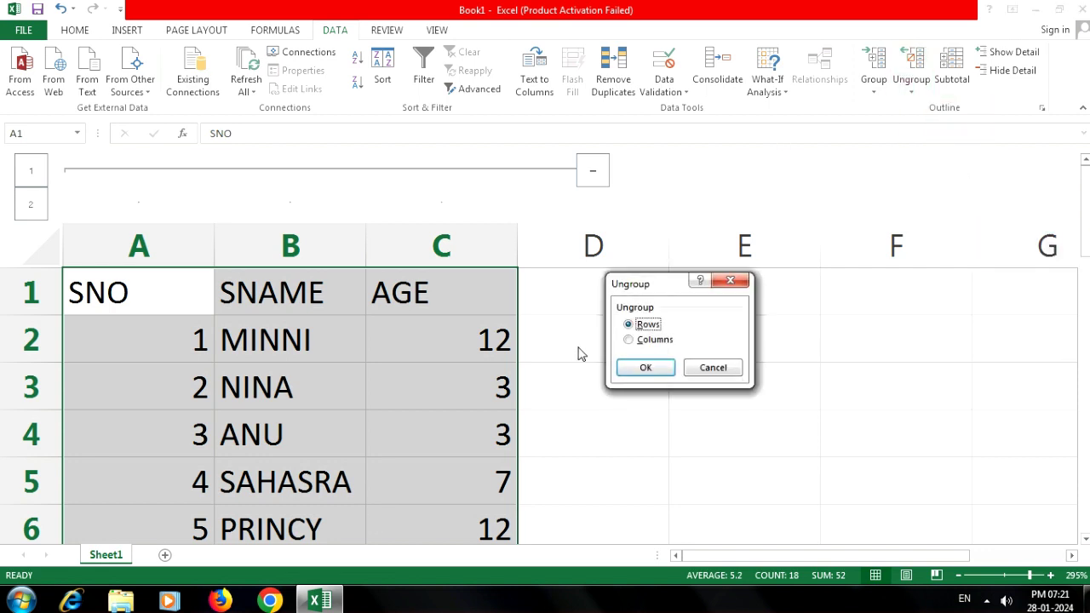
left_click(668, 341)
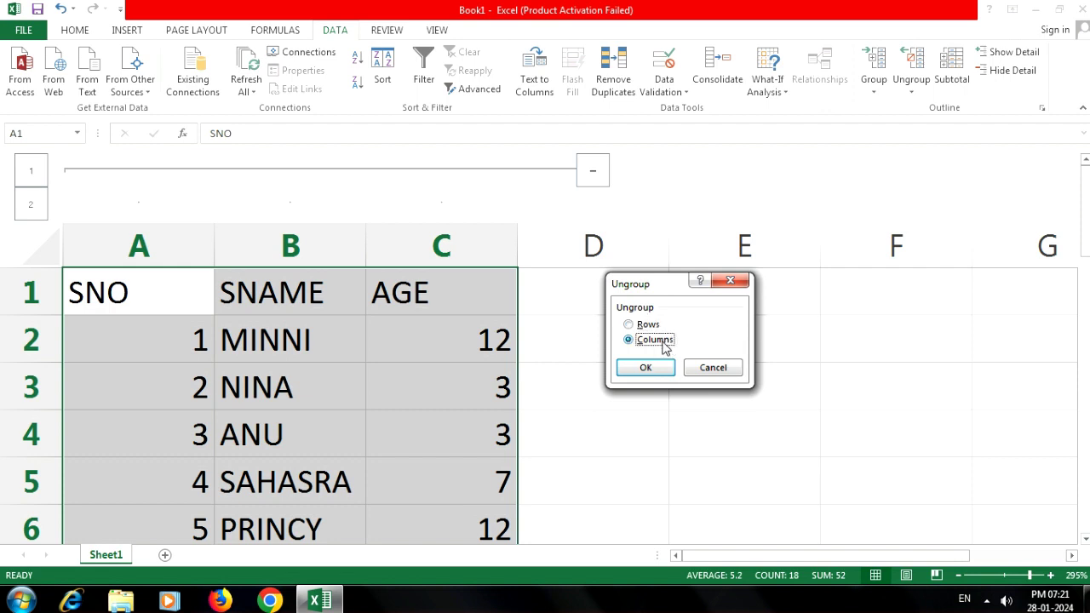
left_click(645, 368)
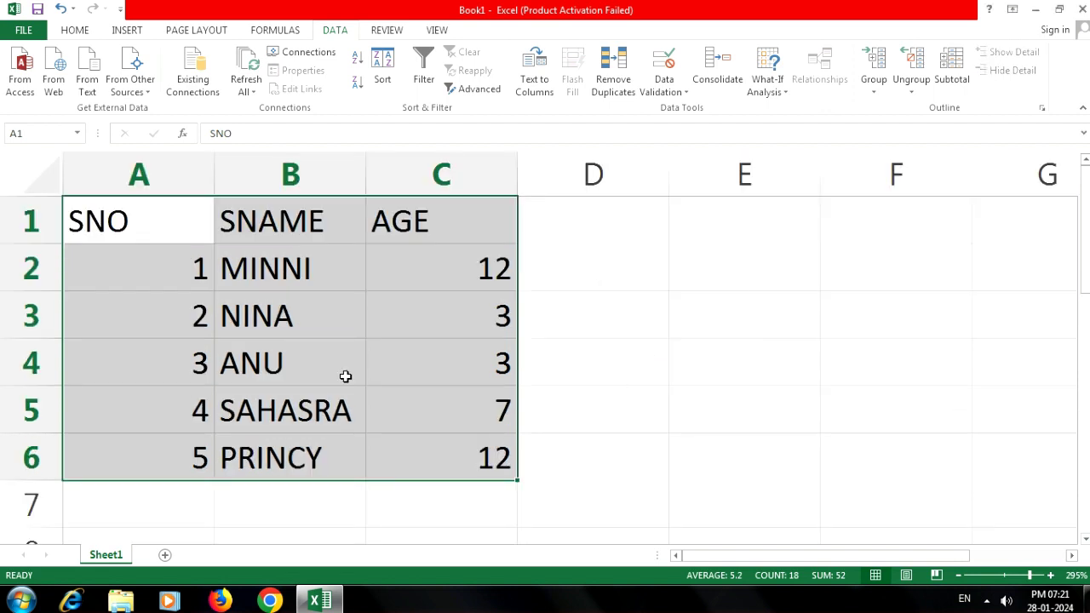
left_click(345, 377)
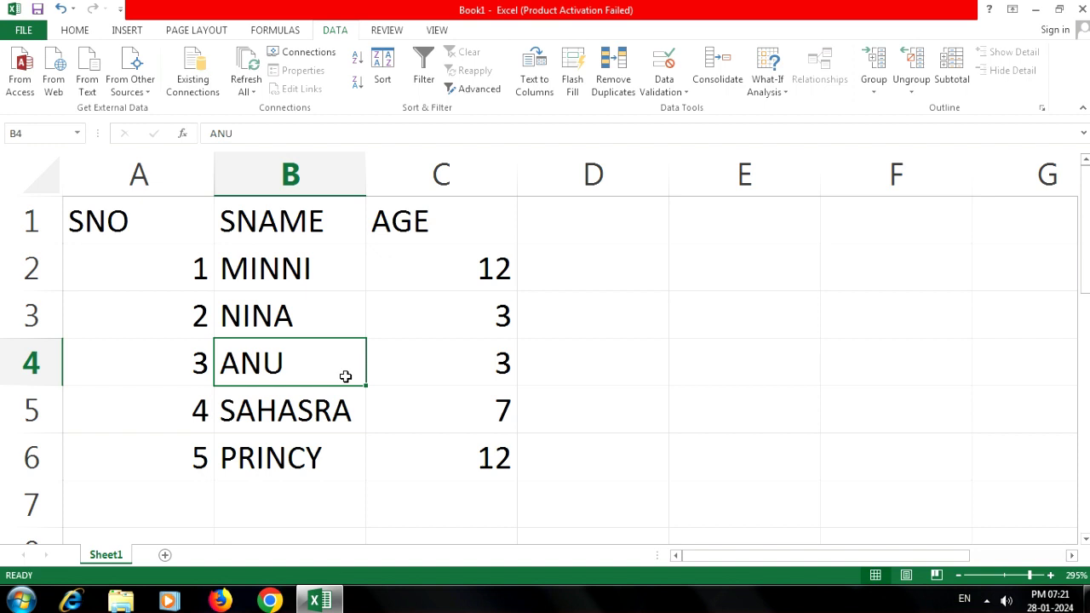